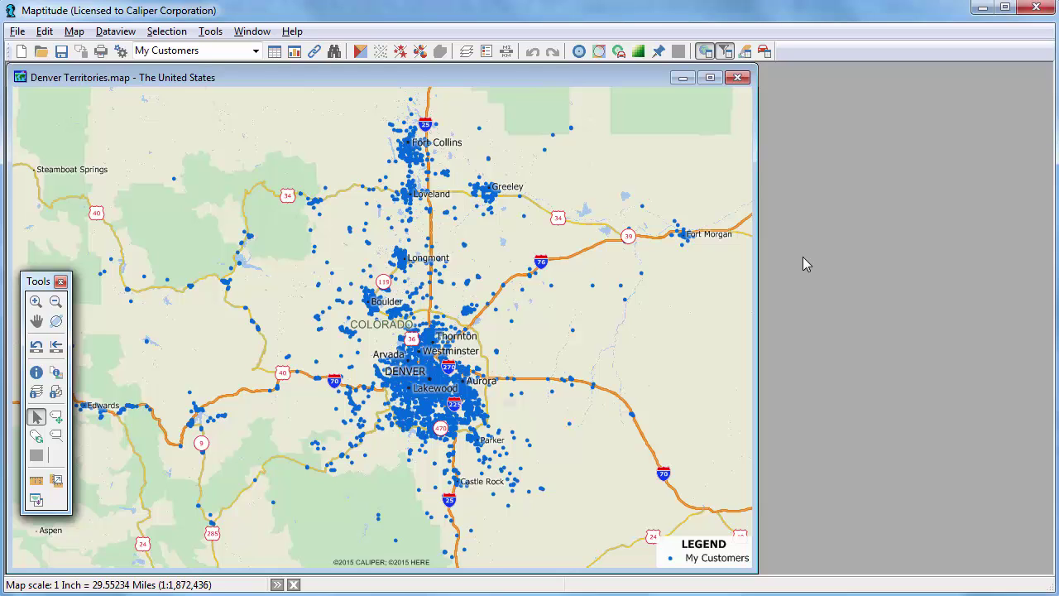
Step: Start creating a new territory layer for the Denver customer map
left_click(20, 52)
left_click(468, 372)
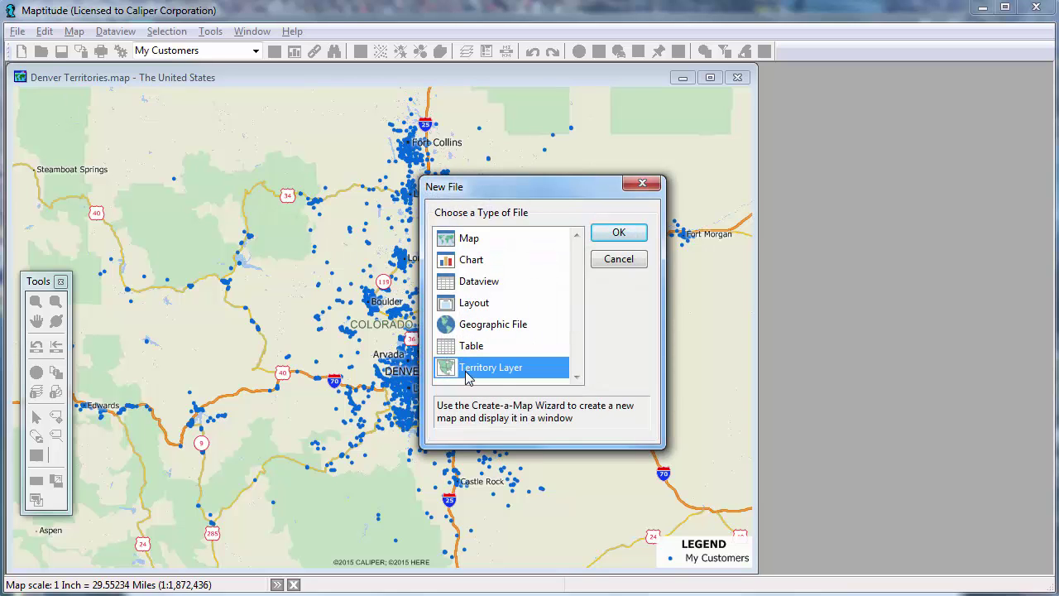
left_click(606, 238)
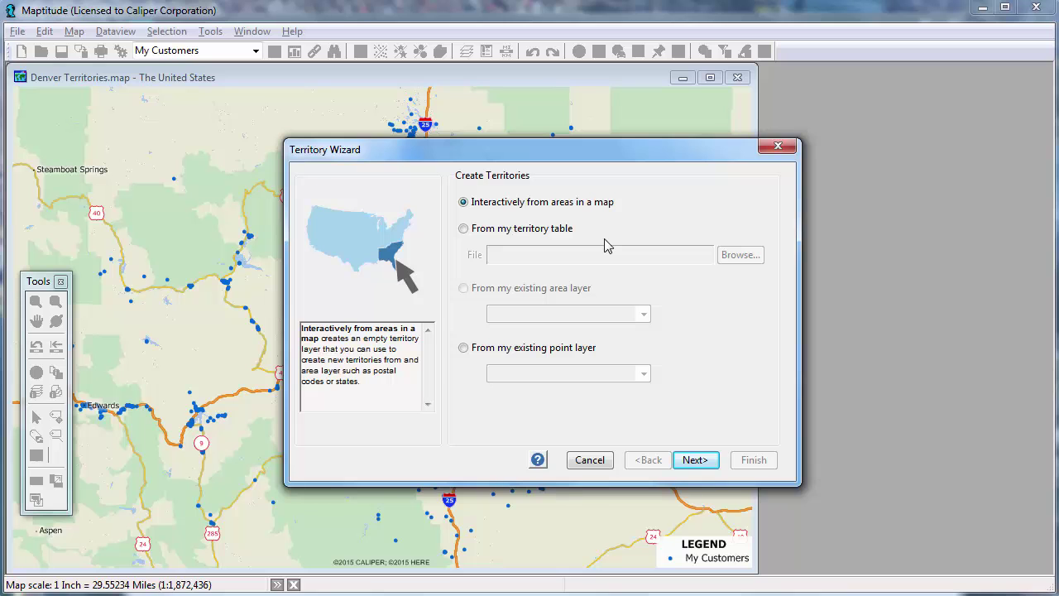
Step: Base the territories on the My Customers sheet of Sample Customers United States, matching the Territory field by 5-Digit ZIP Code
left_click(553, 231)
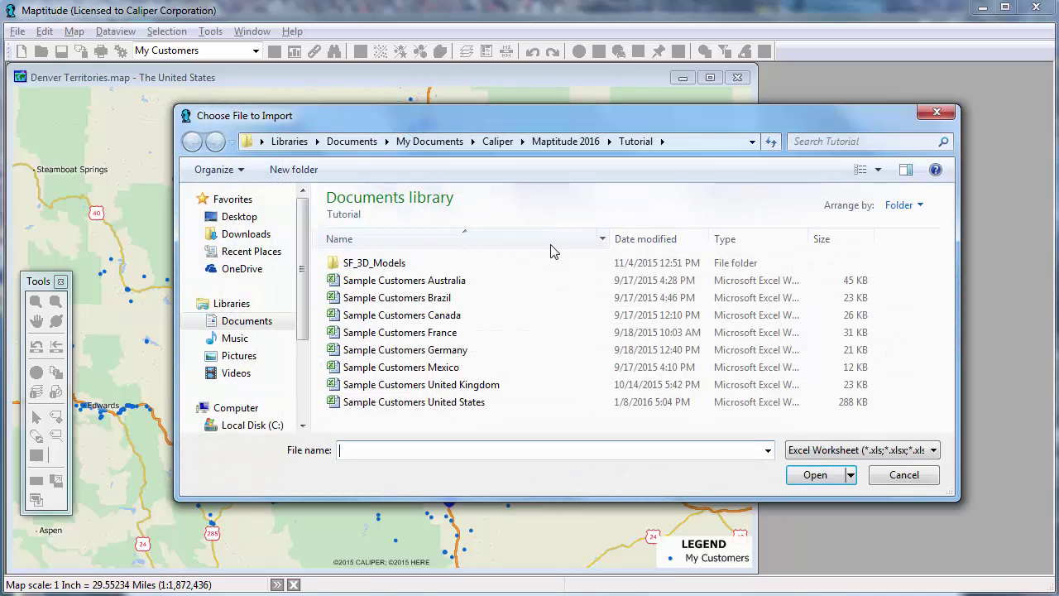
left_click(494, 405)
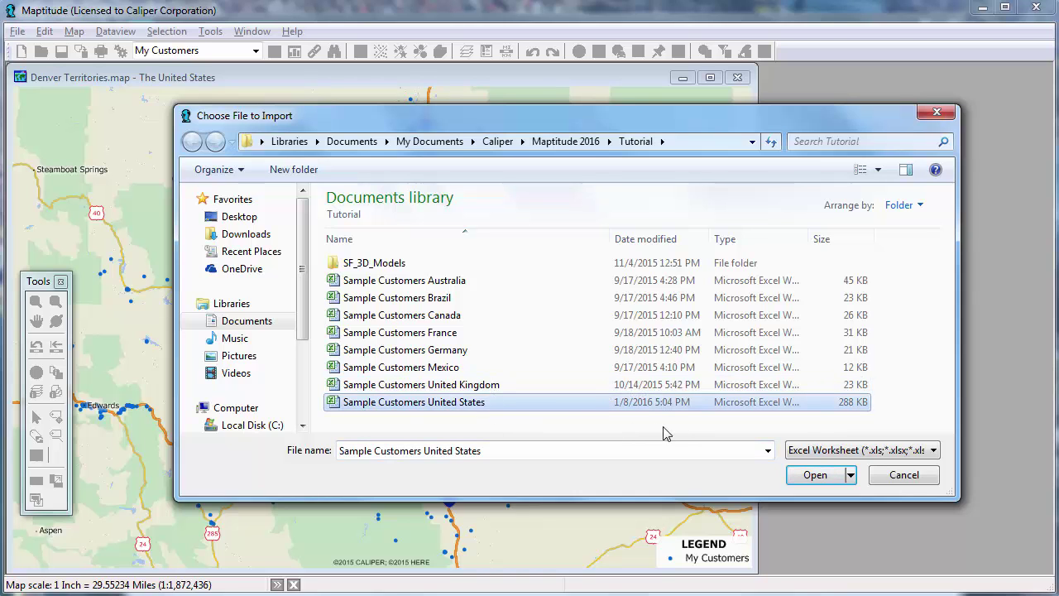
left_click(806, 475)
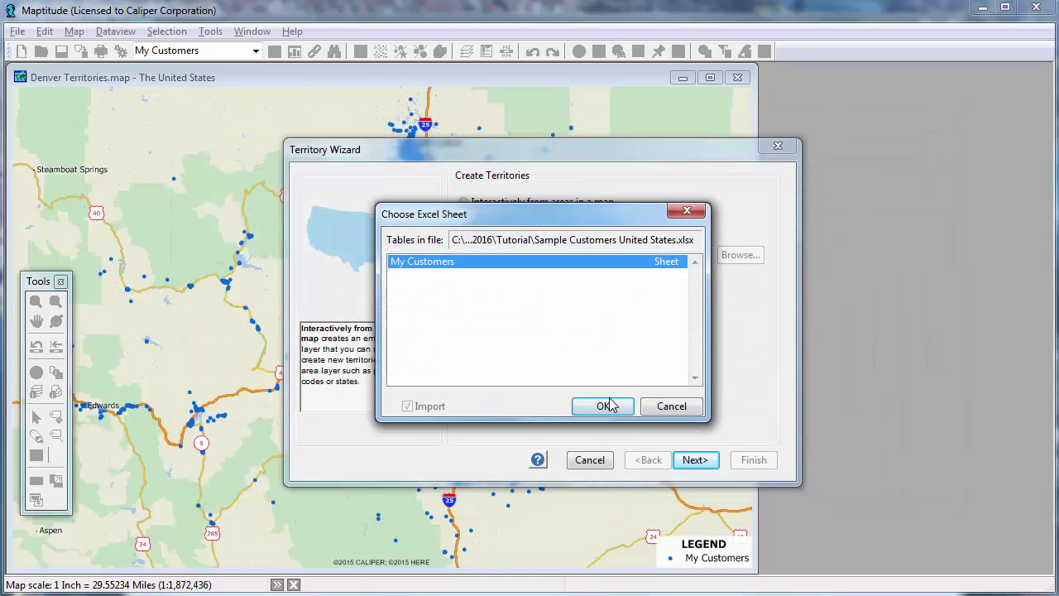
left_click(607, 406)
left_click(693, 460)
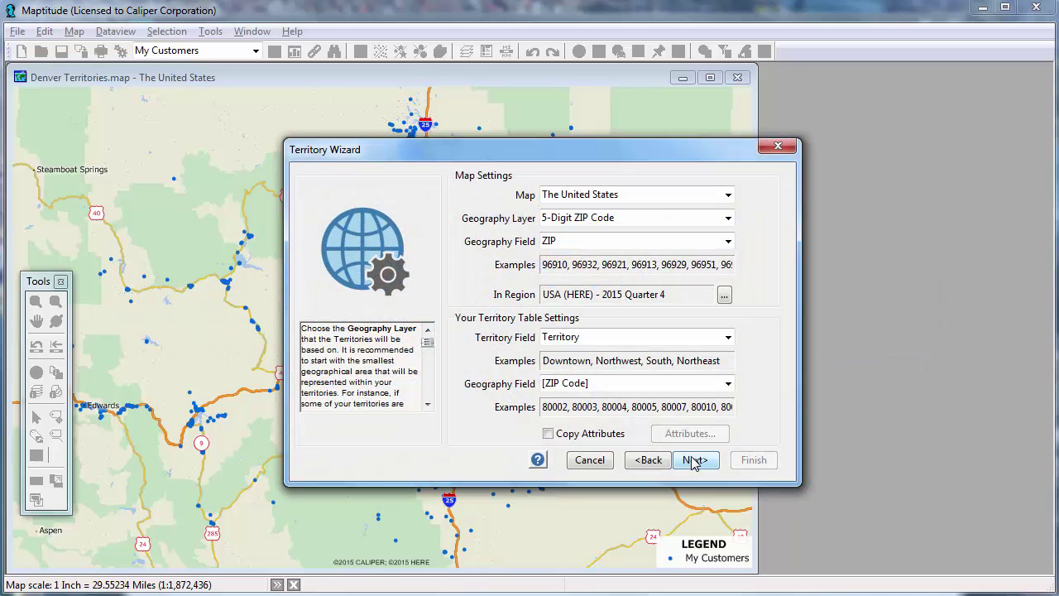
left_click(700, 463)
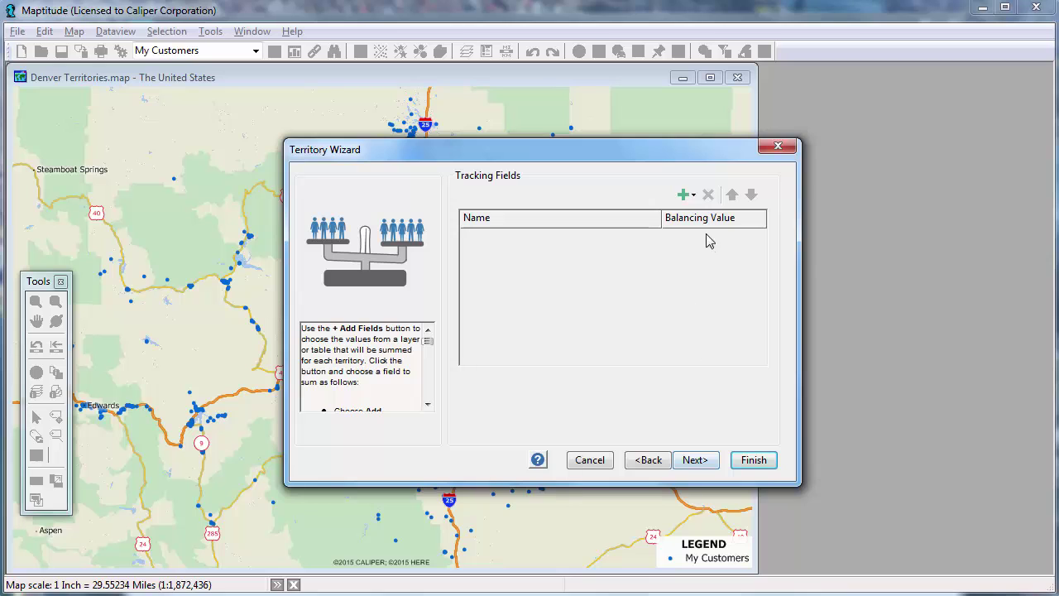
Step: Import QTR2 Sales from the territory table as a tracking field
left_click(684, 196)
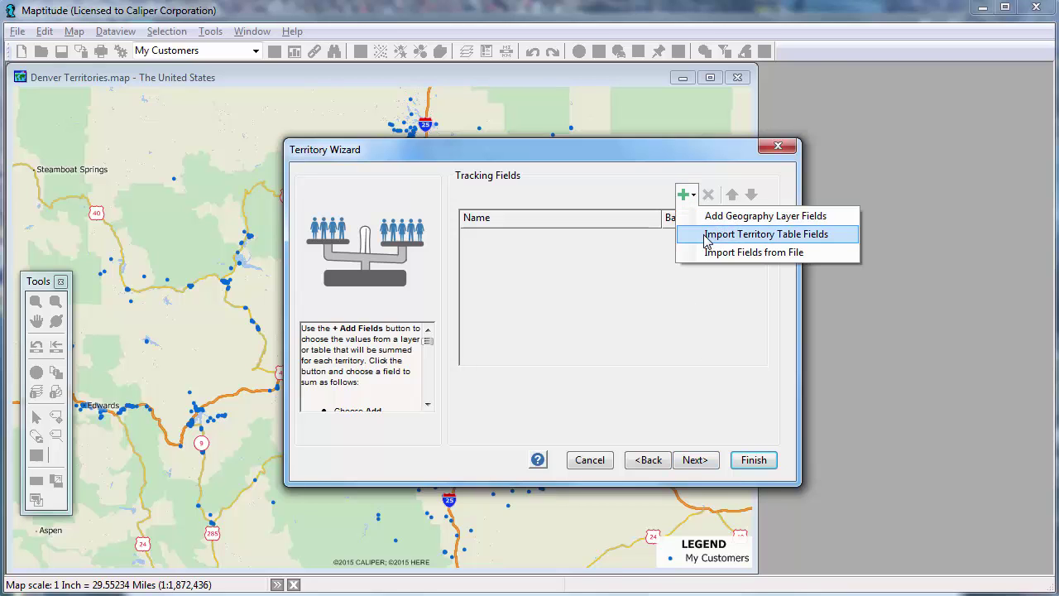
left_click(703, 235)
left_click(585, 233)
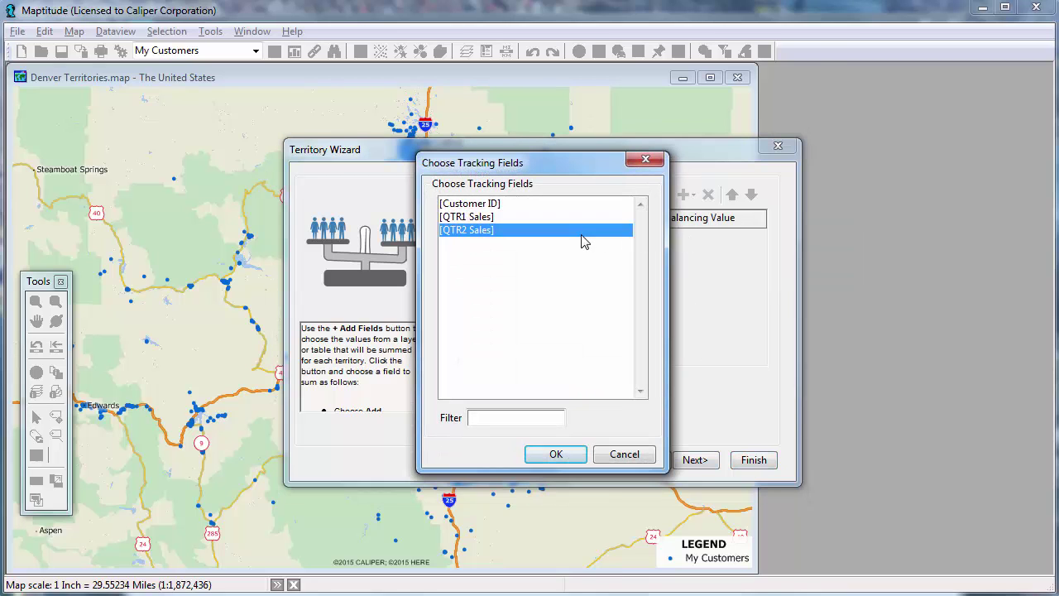
left_click(580, 454)
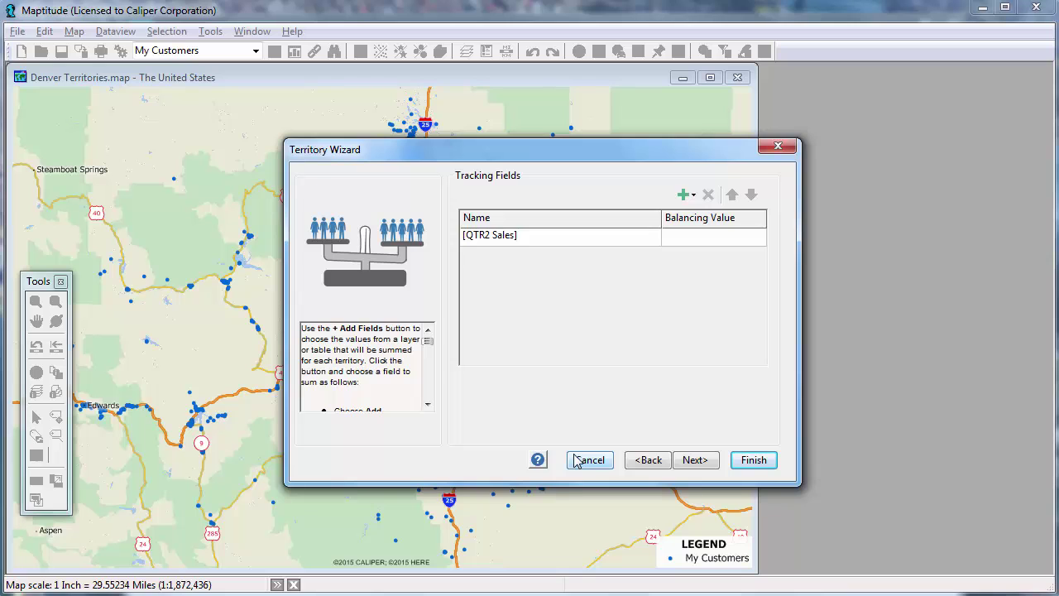
Step: Add Population from the geography layer as a tracking field and save the territory layer as My Customers Territories
left_click(686, 196)
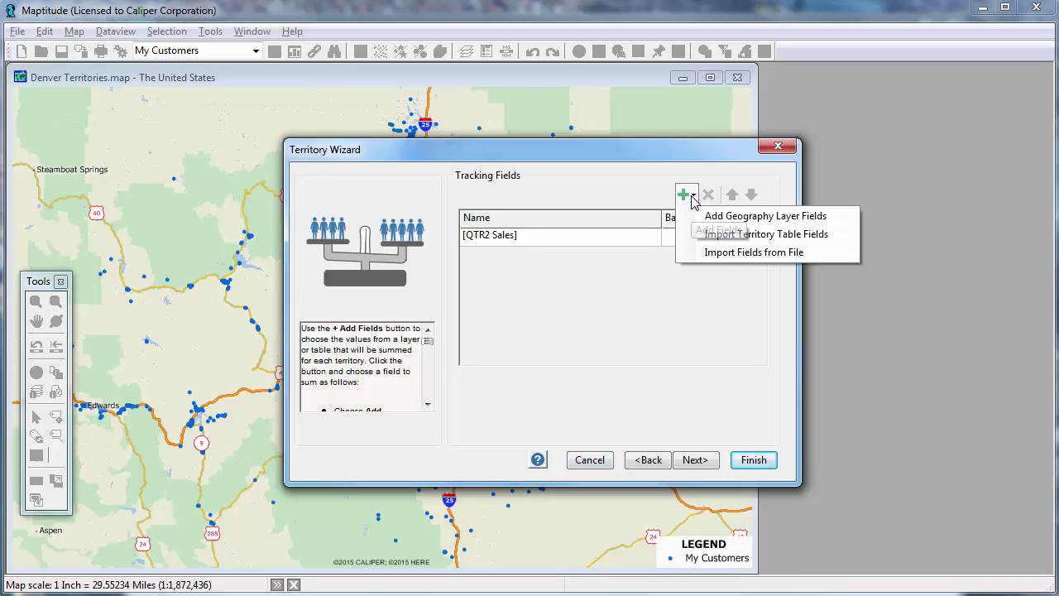
left_click(708, 218)
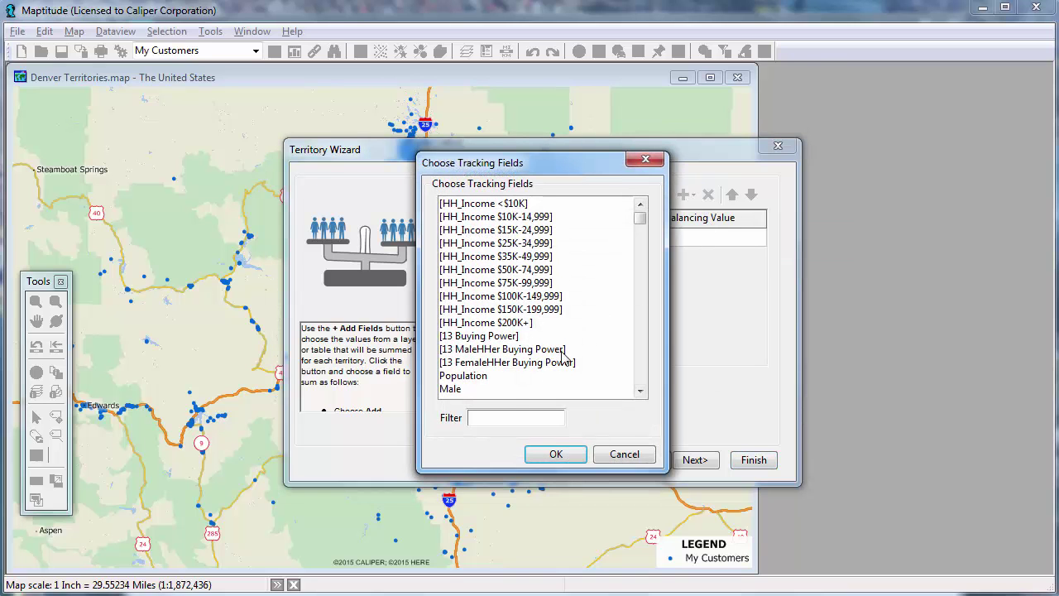
left_click(488, 375)
left_click(556, 454)
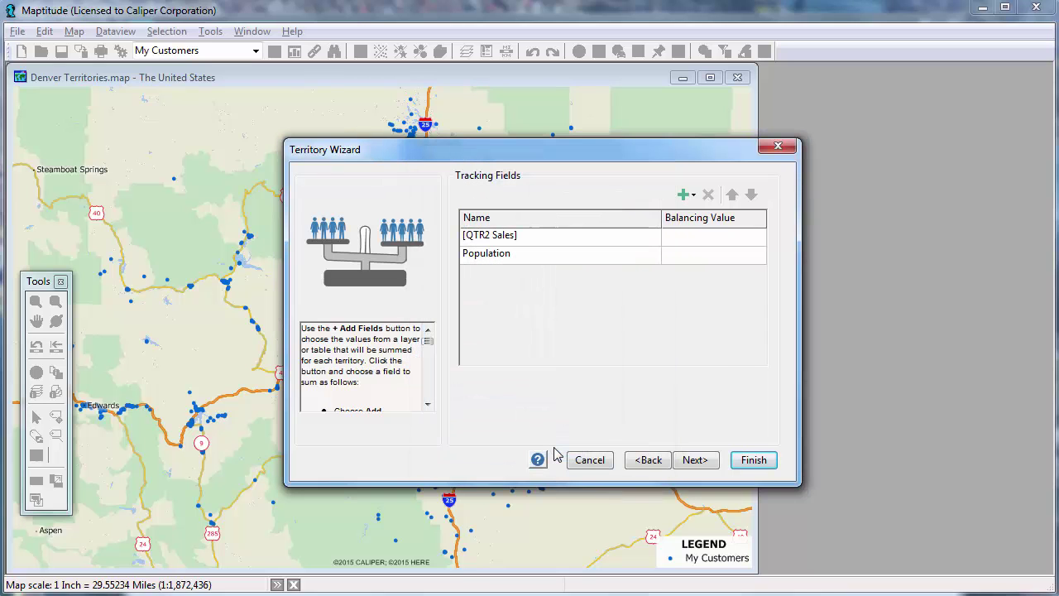
left_click(694, 460)
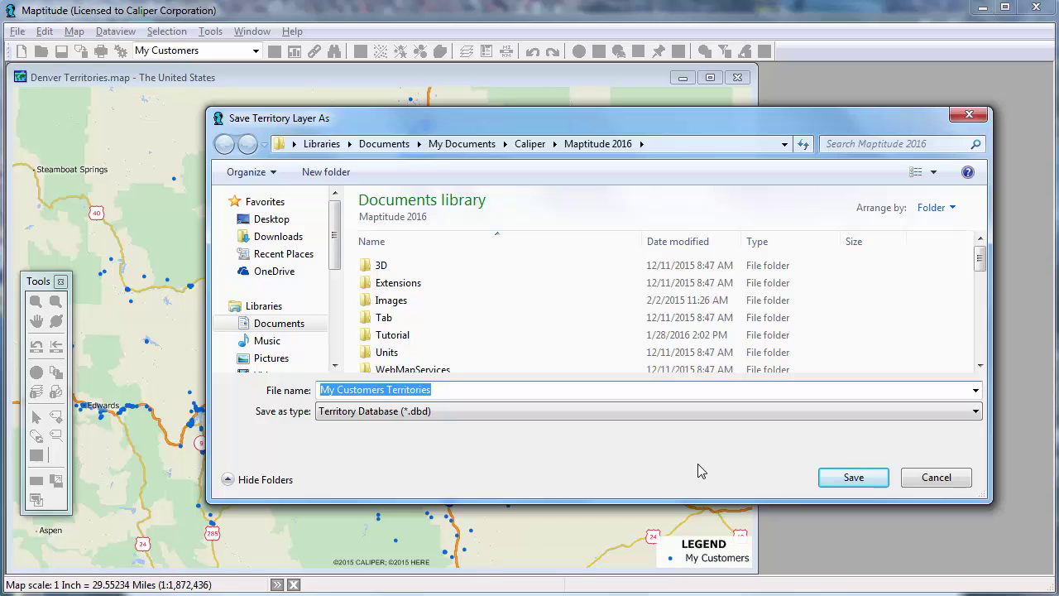
left_click(852, 479)
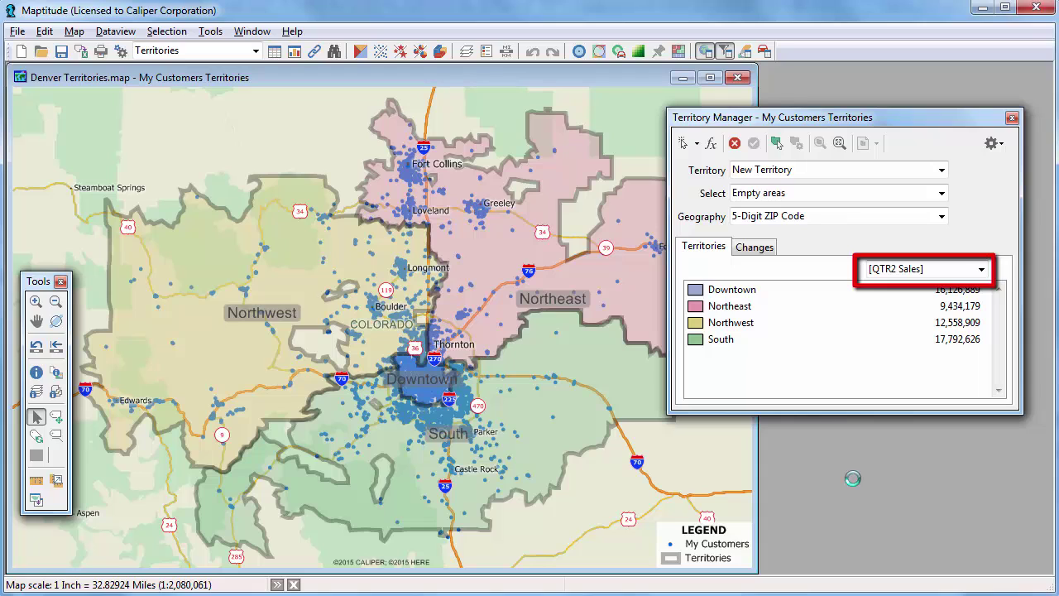
Step: Show the Population figures for each territory in the Territory Manager
left_click(909, 271)
left_click(914, 295)
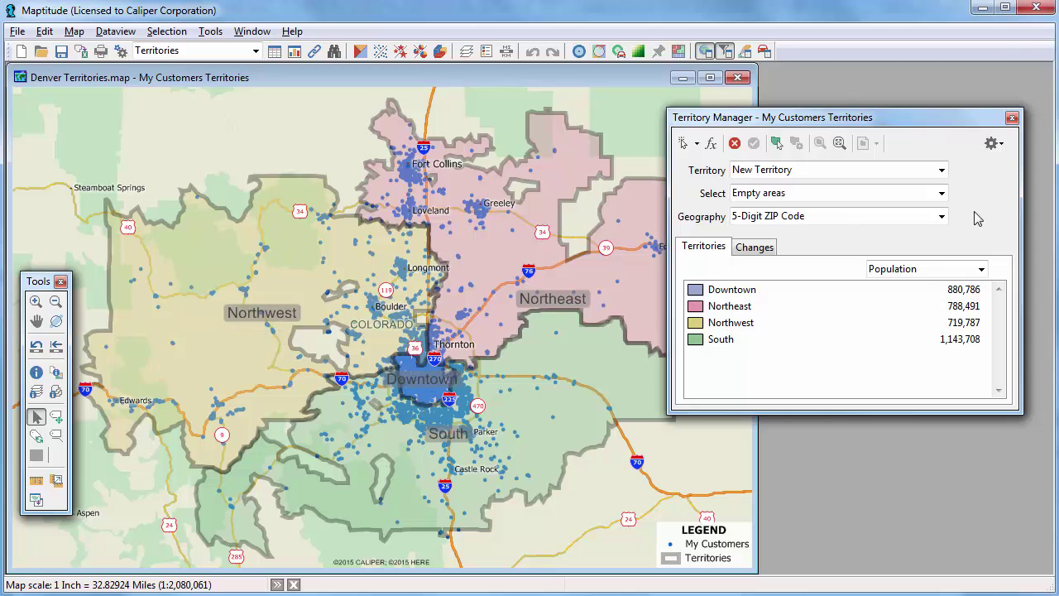
Step: Make Northwest the active territory and add the three empty ZIP Code areas near Boulder to it, selecting them by pointing
left_click(942, 172)
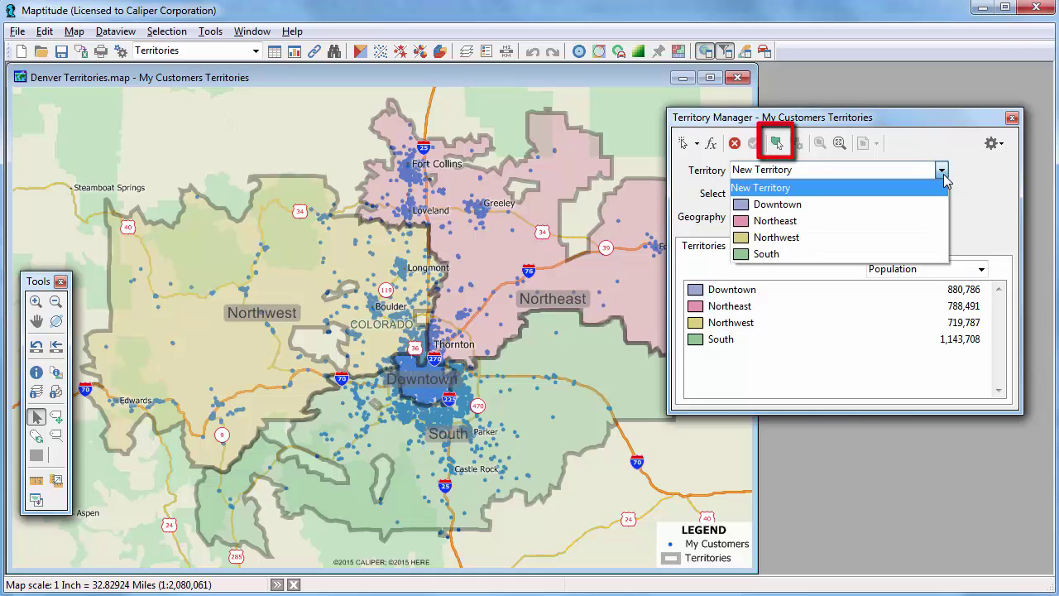
left_click(943, 182)
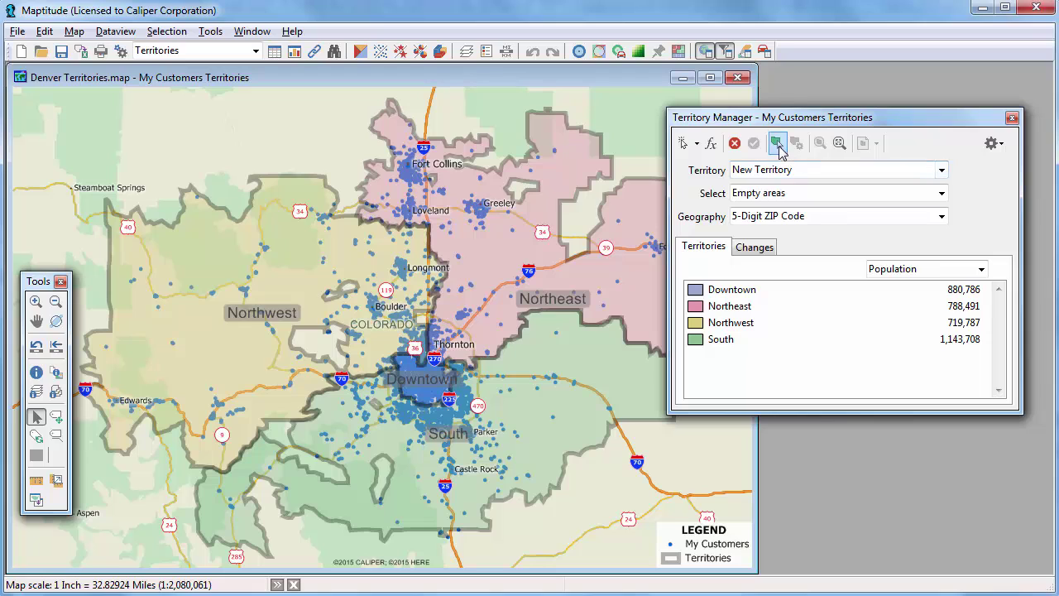
left_click(776, 143)
left_click(298, 288)
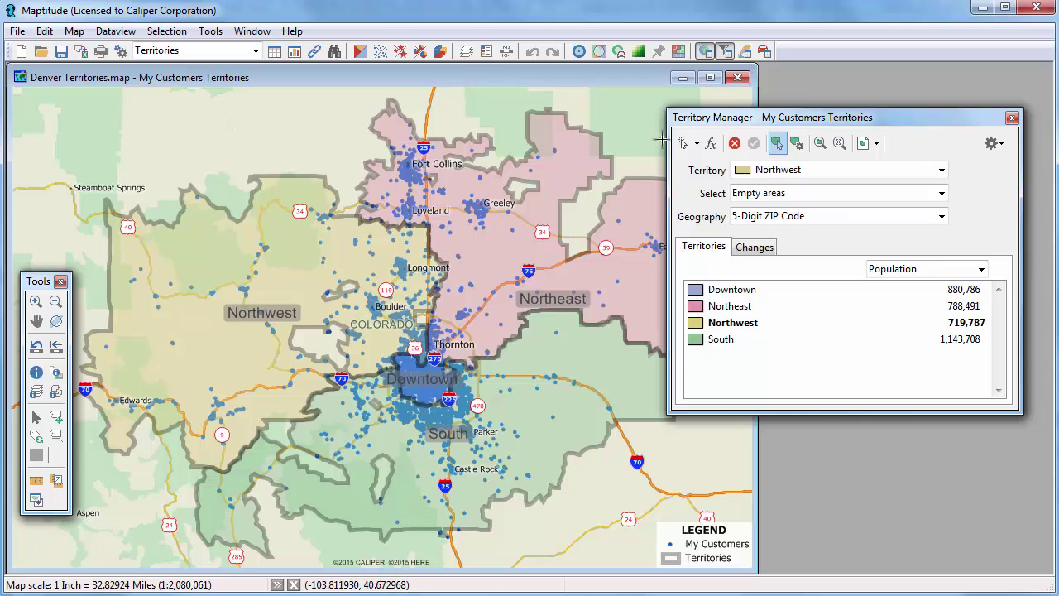
left_click(698, 144)
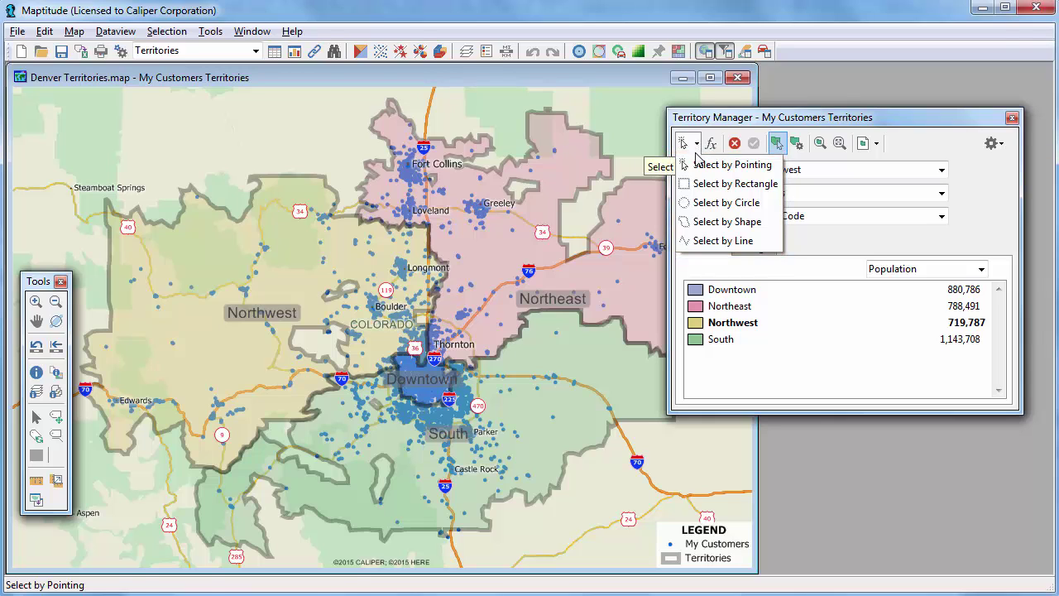
left_click(728, 165)
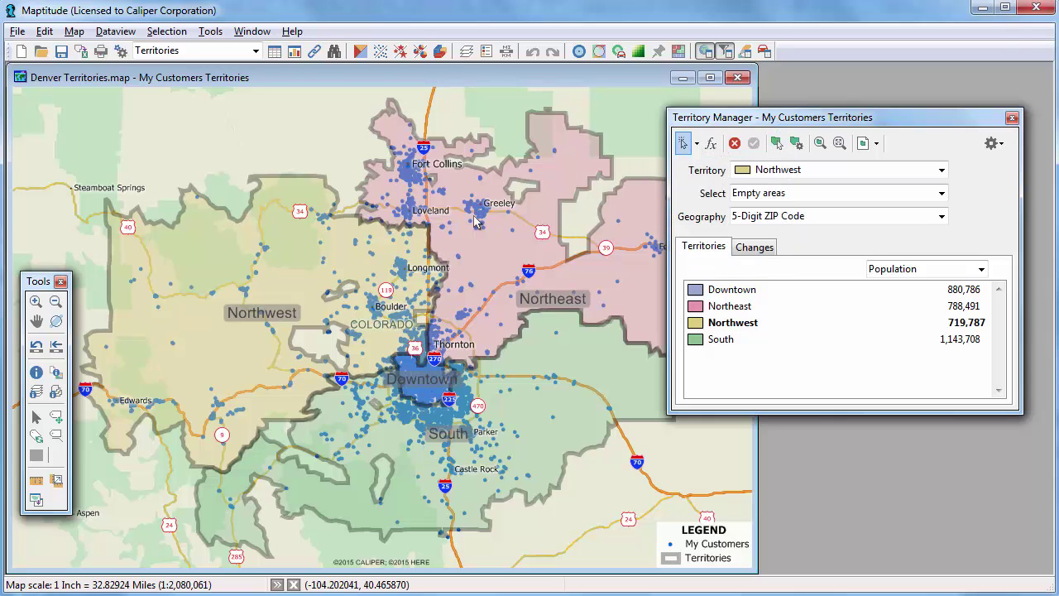
left_click(331, 351)
left_click(340, 290)
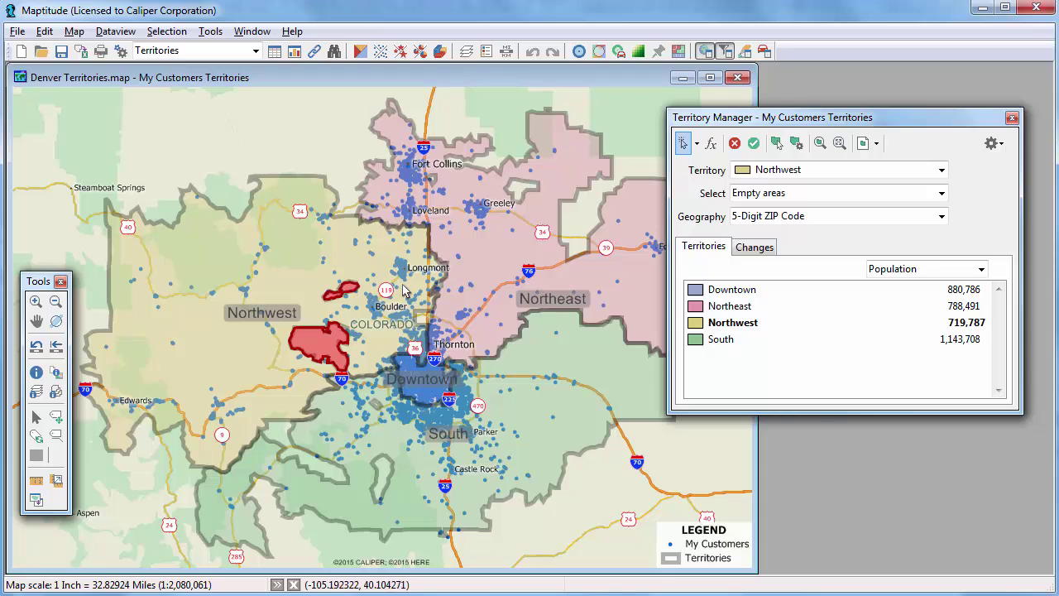
left_click(422, 323)
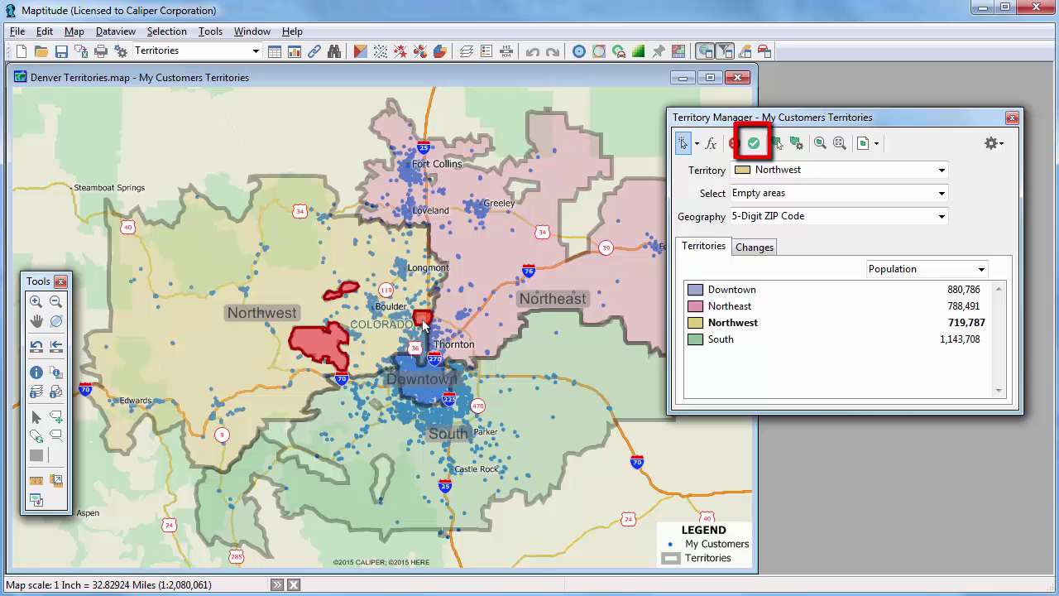
left_click(754, 144)
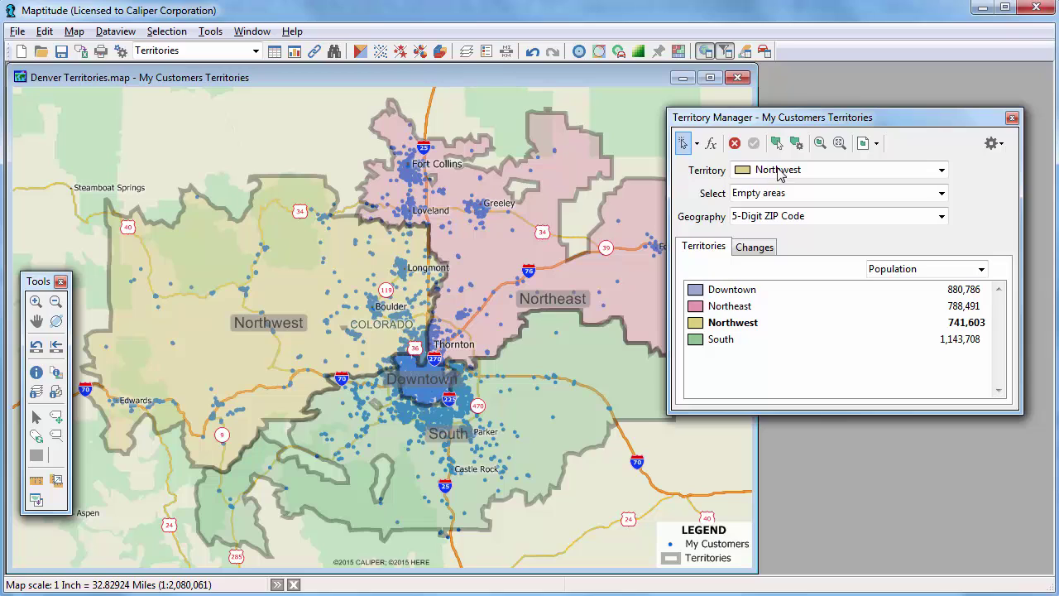
Step: Make Northeast the active territory and add the three empty ZIP Code areas north and east of Greeley to it
left_click(781, 172)
left_click(782, 220)
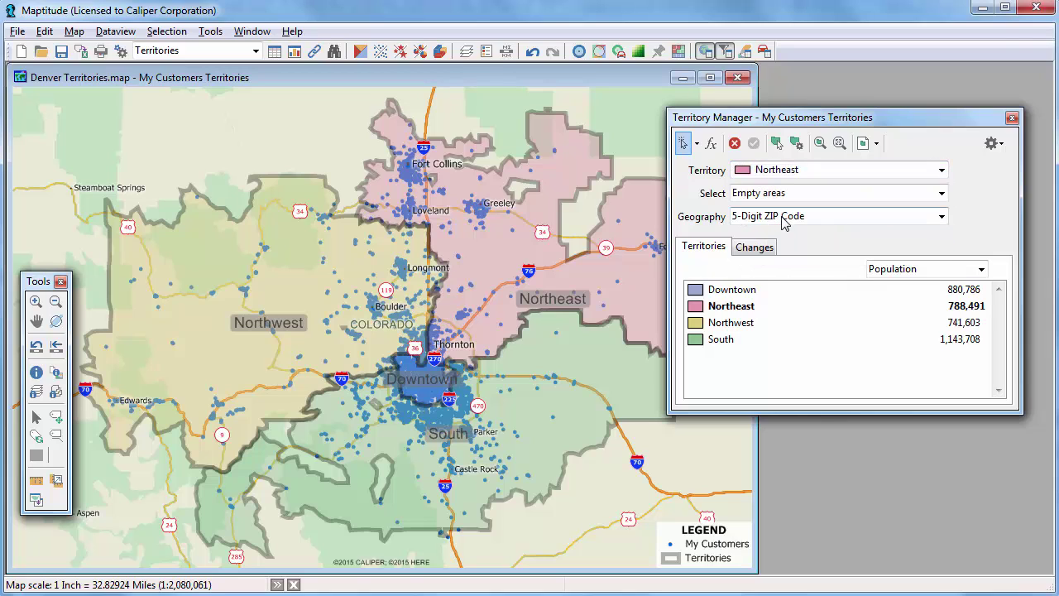
left_click(523, 189)
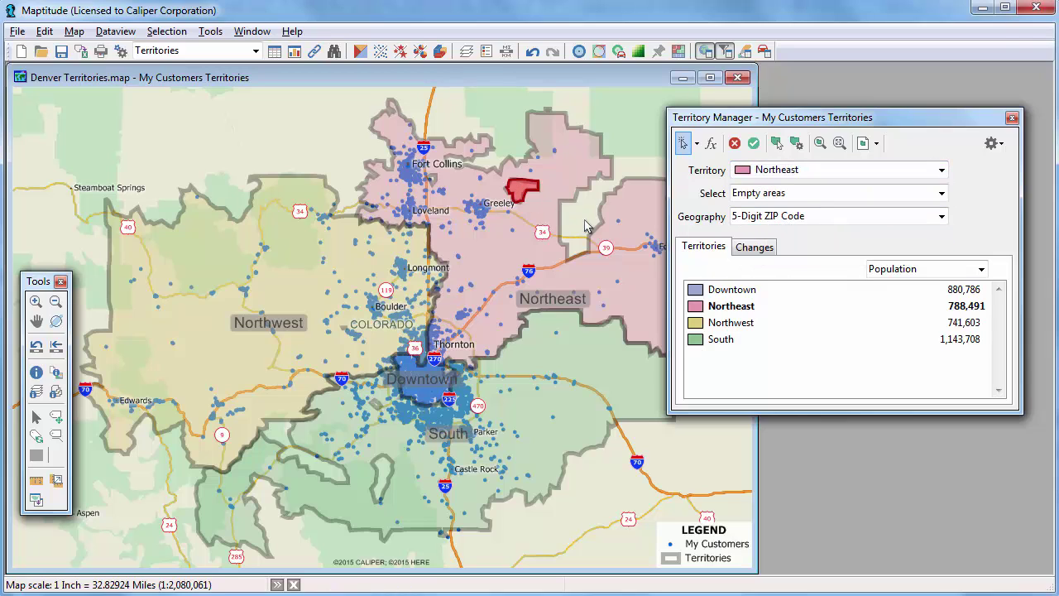
left_click(569, 203)
left_click(511, 137)
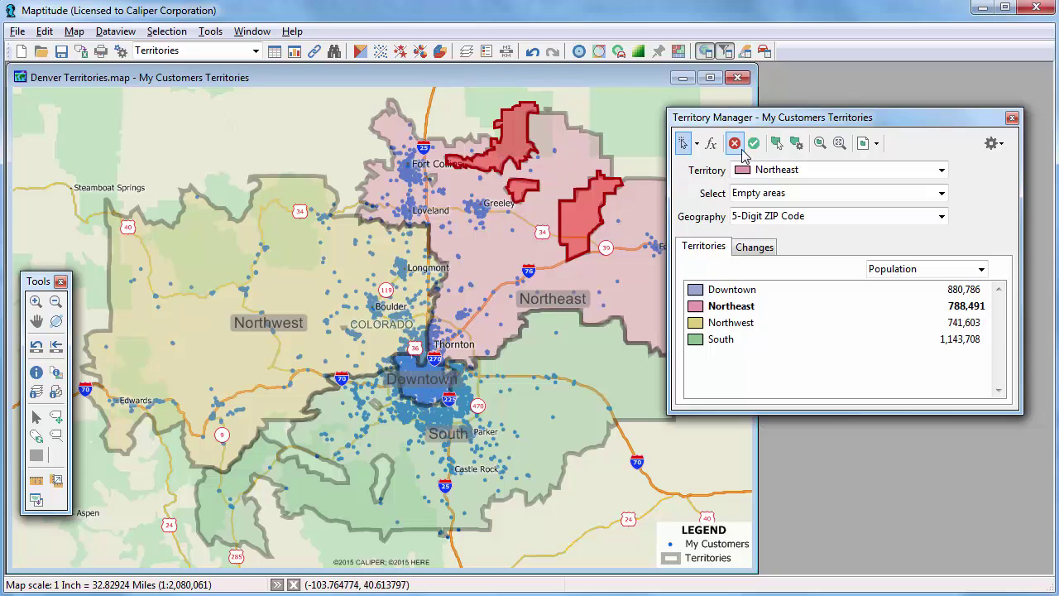
left_click(753, 145)
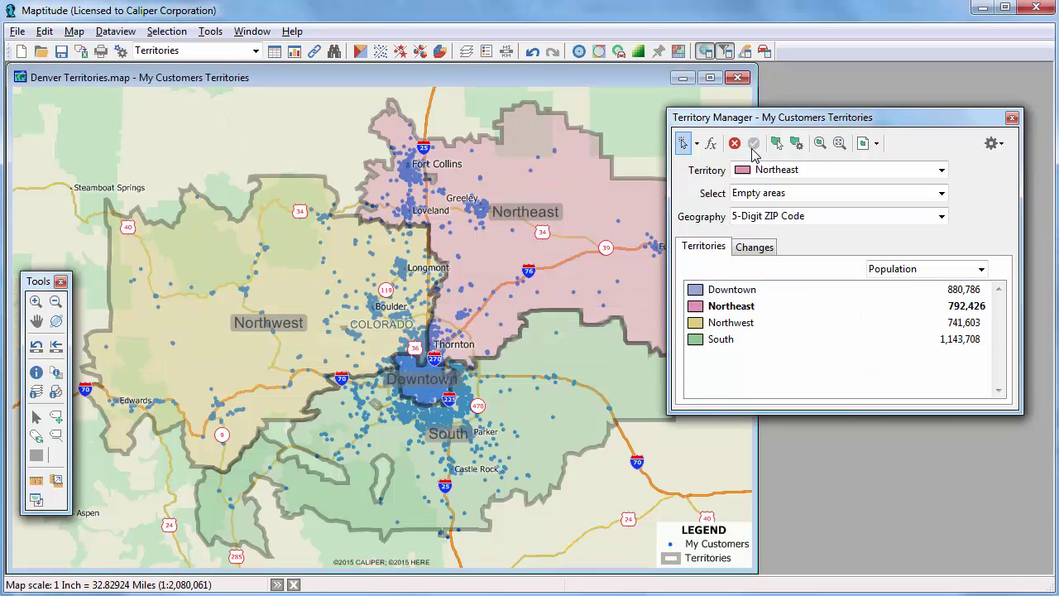
Step: Make South the active territory and add the three empty ZIP Code areas in its western part to it
left_click(759, 171)
left_click(763, 255)
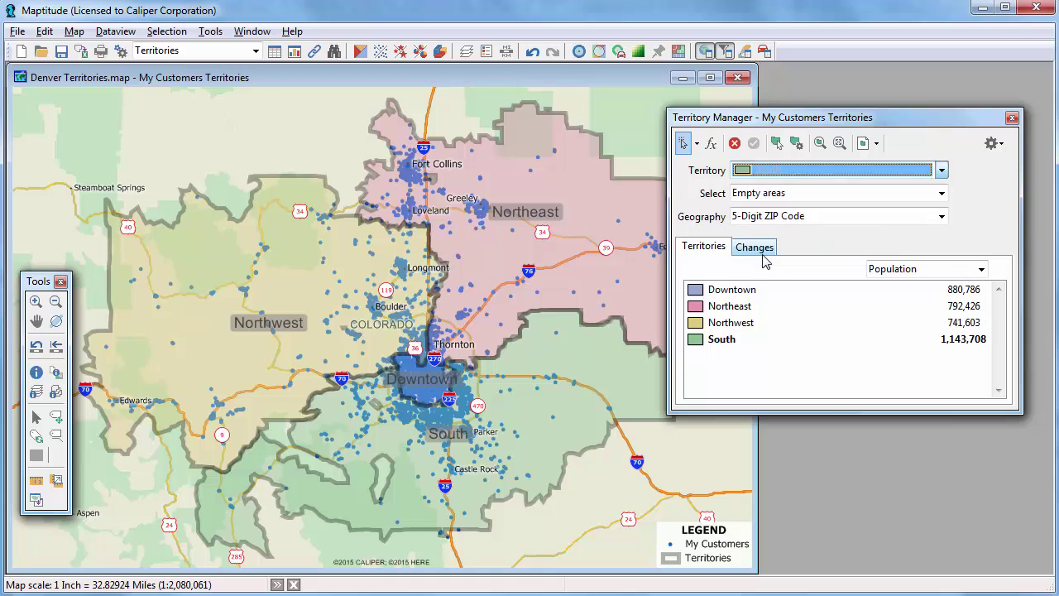
left_click(319, 459)
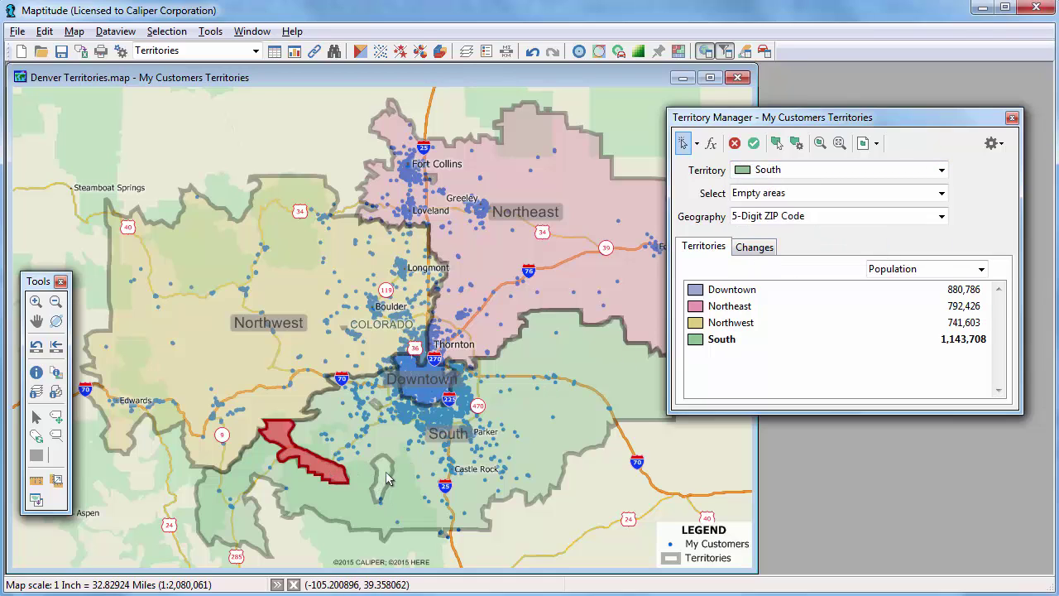
left_click(385, 475)
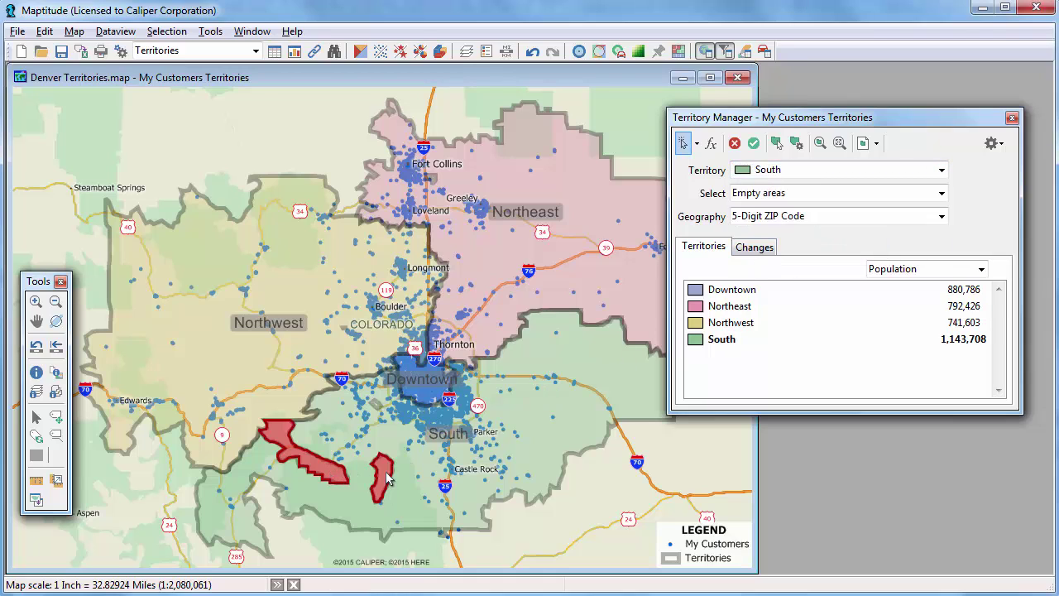
left_click(376, 404)
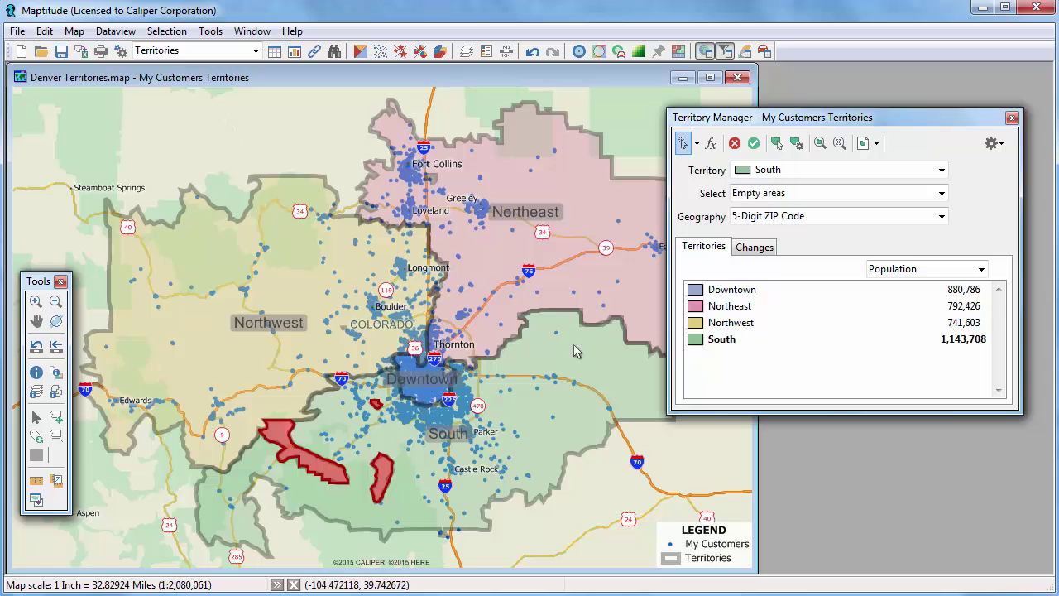
left_click(754, 145)
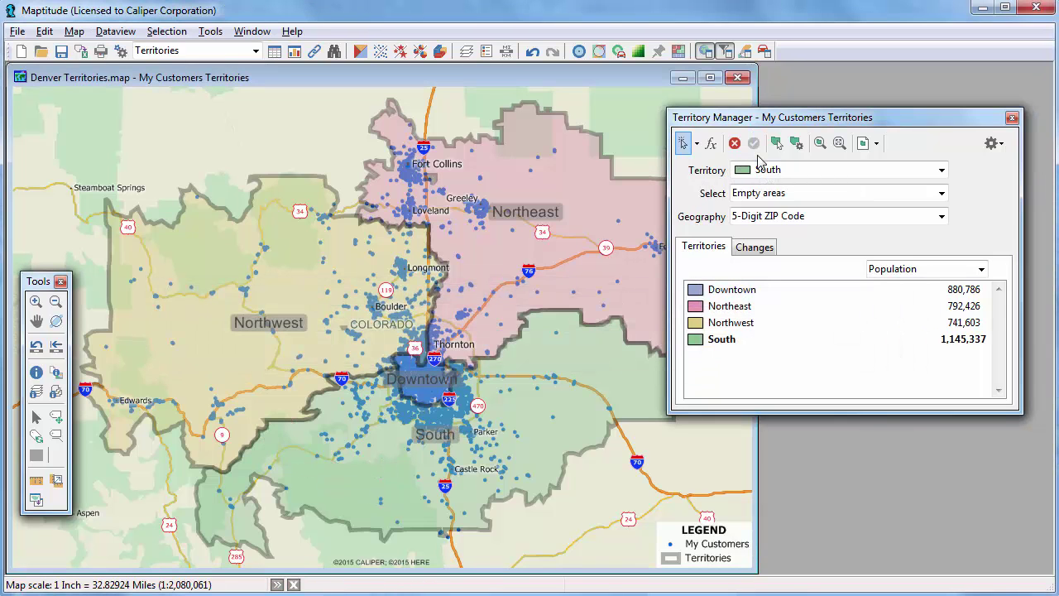
Step: Make Downtown the active territory and add all empty ZIP Code areas in and around it, selecting them with one rectangle and saving the changes
left_click(770, 172)
left_click(775, 205)
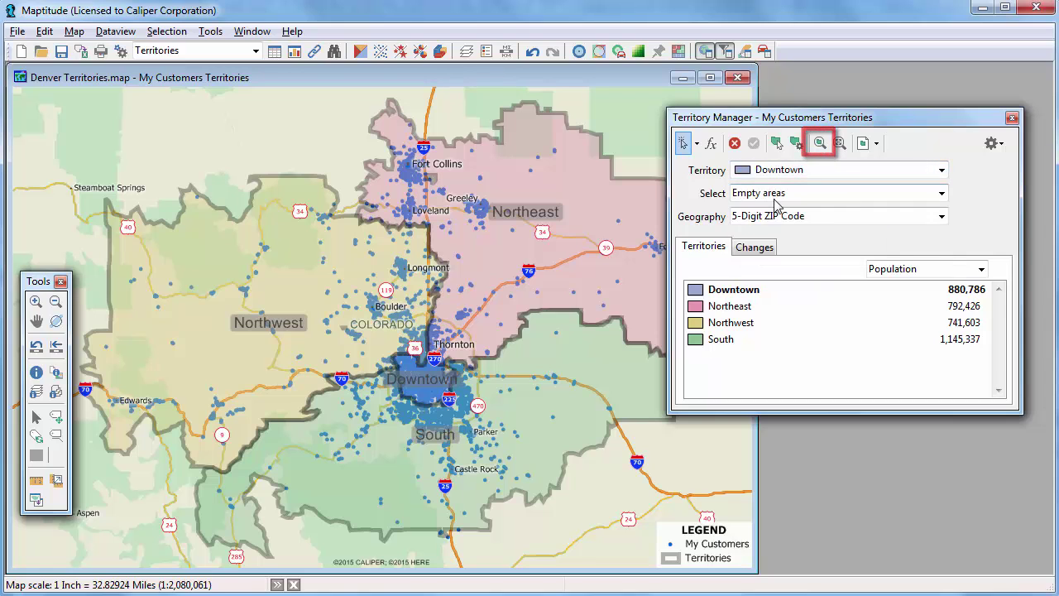
left_click(819, 144)
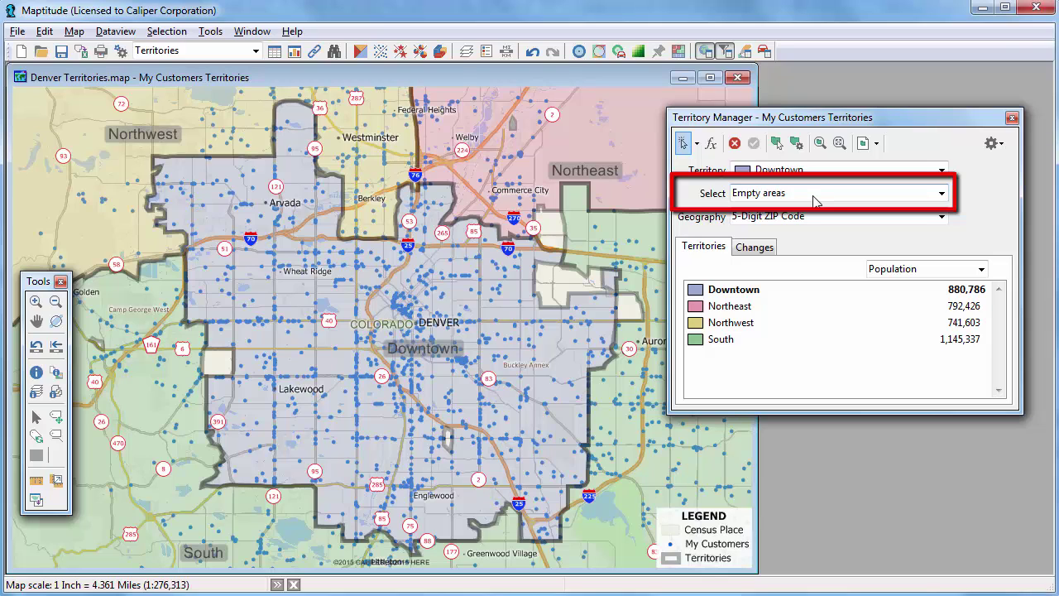
left_click(697, 144)
left_click(716, 184)
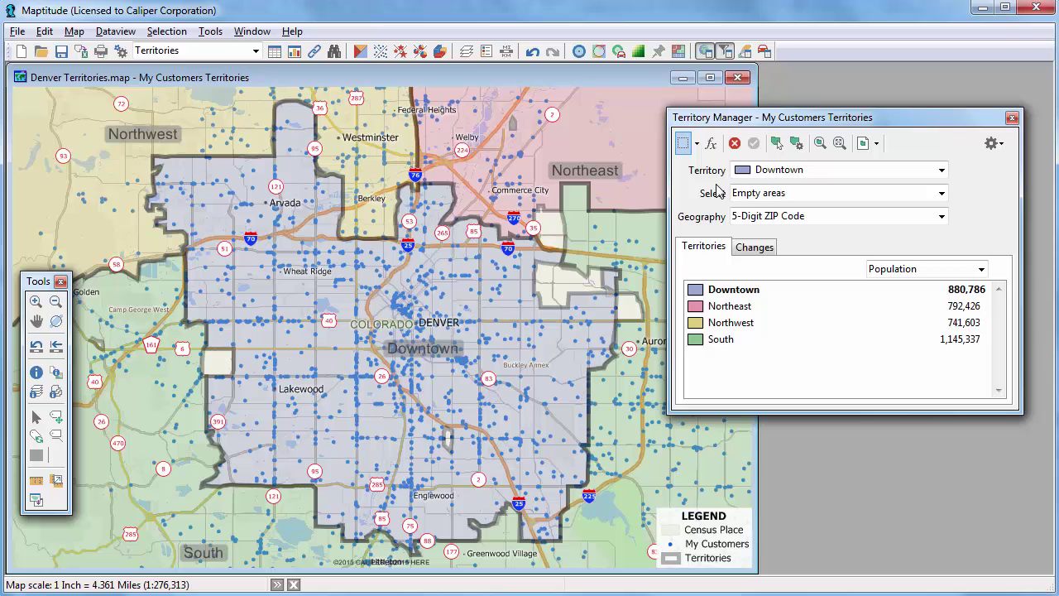
left_click_drag(655, 191, 149, 472)
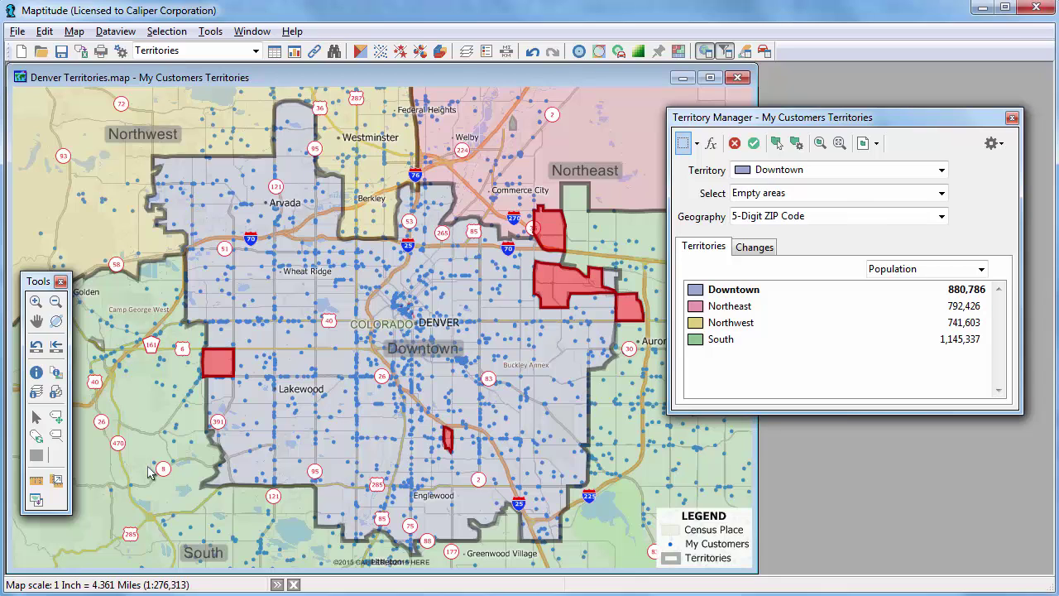
left_click(753, 143)
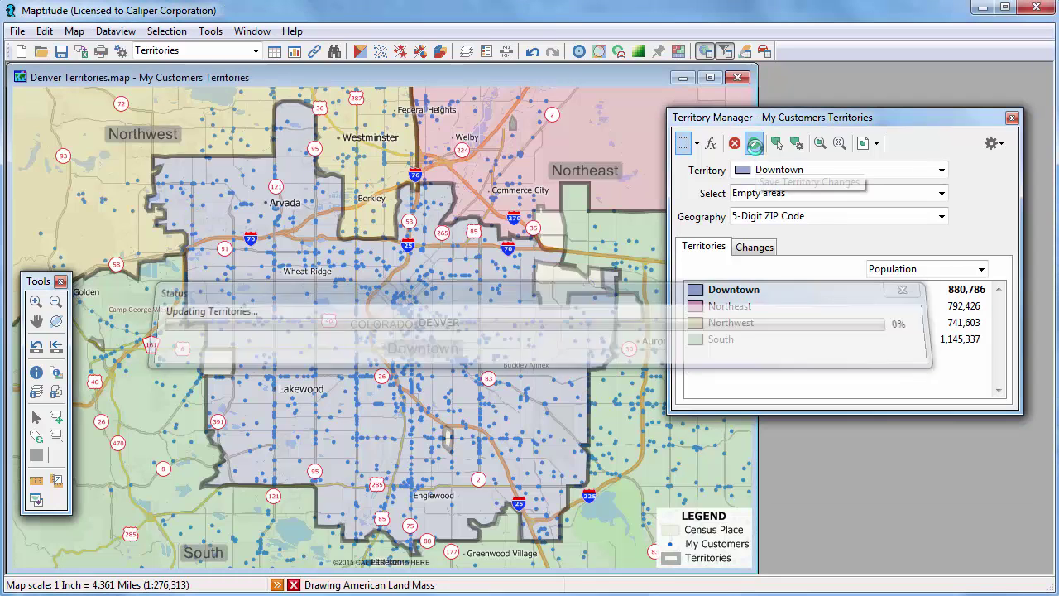
Step: Show the [QTR2 Sales] figures per territory, and make Northeast active with selection set to any area while preventing overlapping territories
left_click(878, 274)
left_click(887, 284)
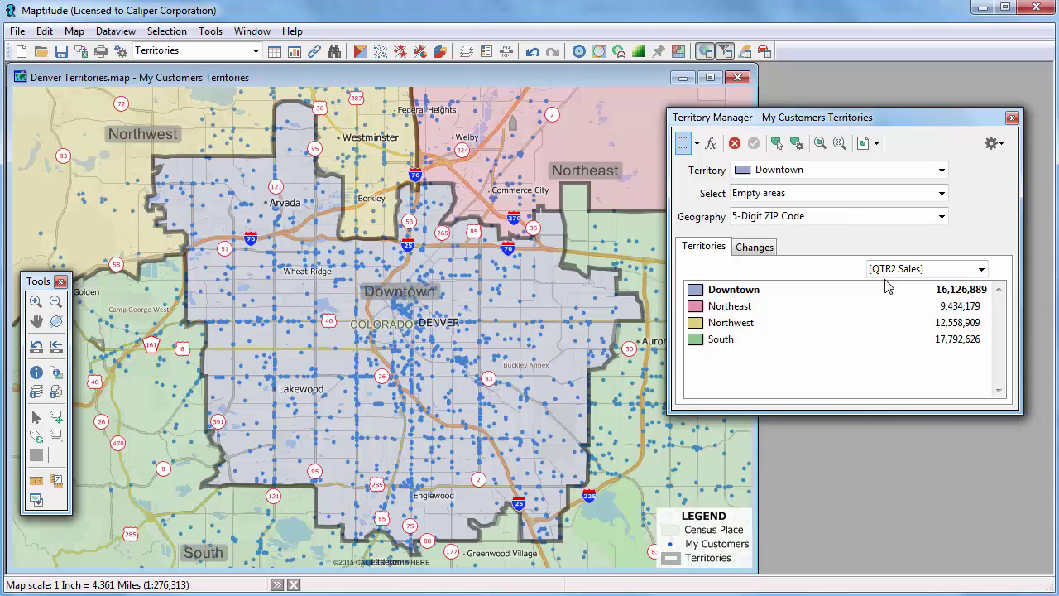
left_click(838, 171)
left_click(836, 221)
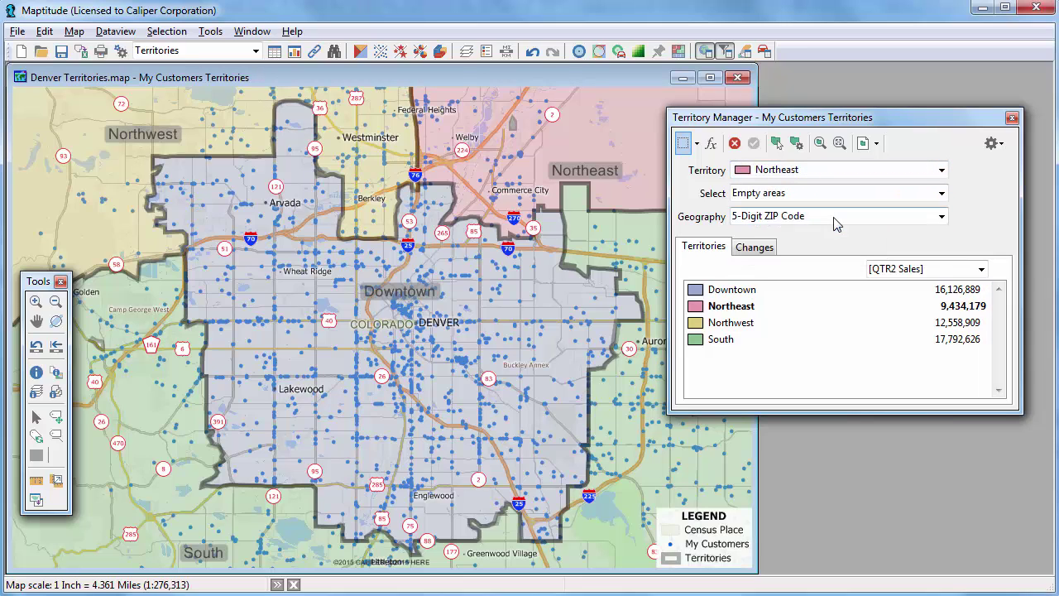
left_click(835, 198)
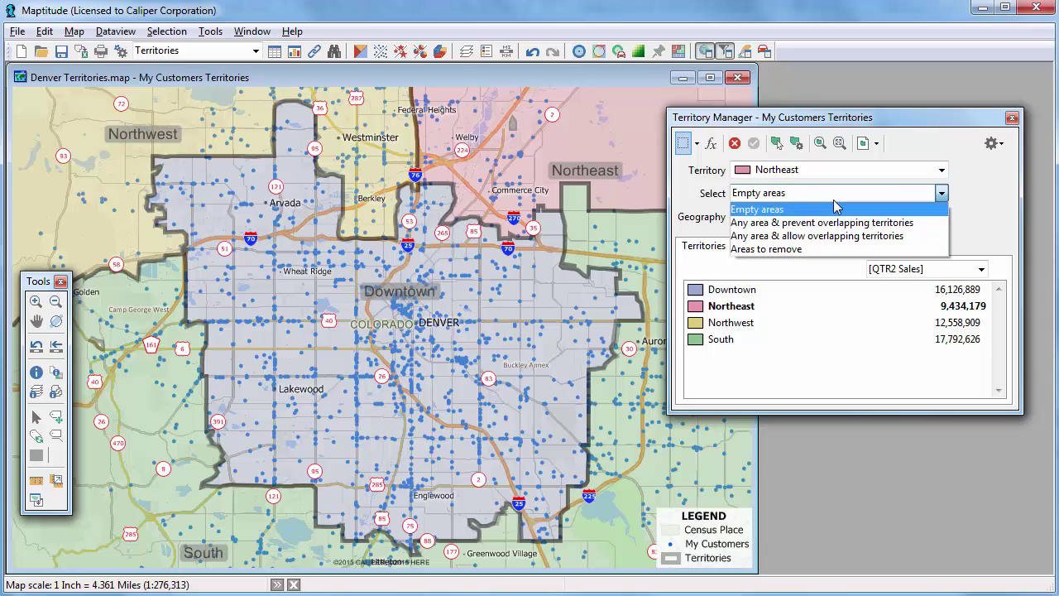
left_click(836, 223)
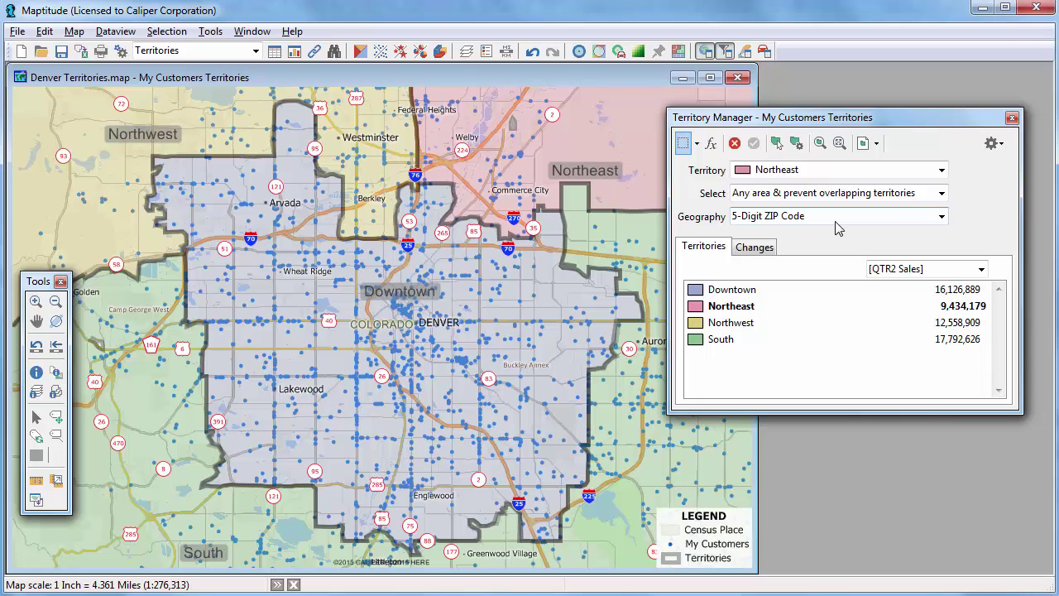
Step: With the changes listing shown, select by pointing the ZIP Code areas from northeastern Downtown and adjoining South near Aurora for Northeast
left_click(752, 247)
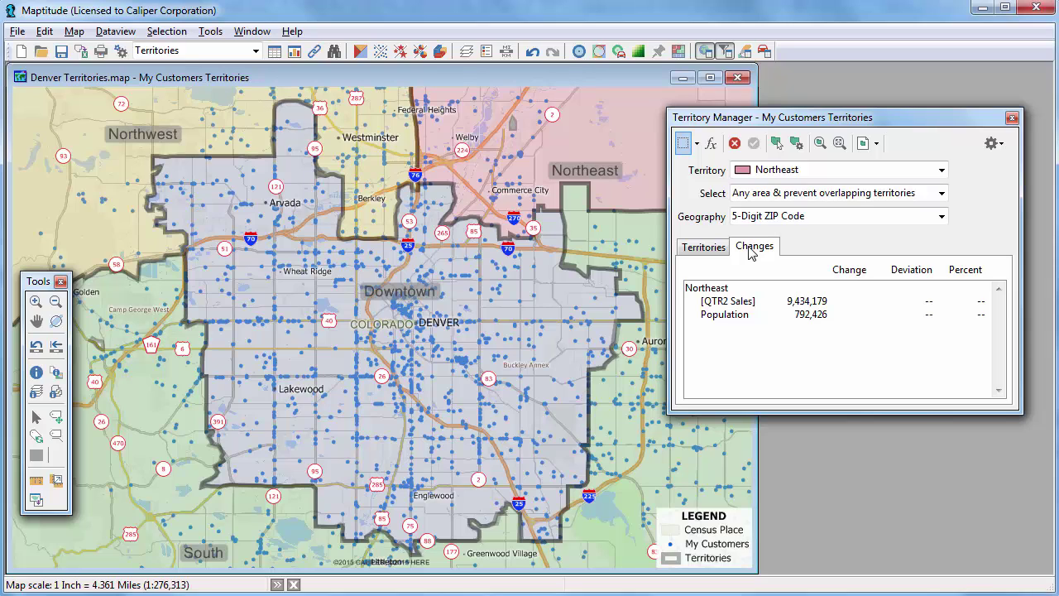
left_click(696, 143)
left_click(697, 165)
left_click(429, 211)
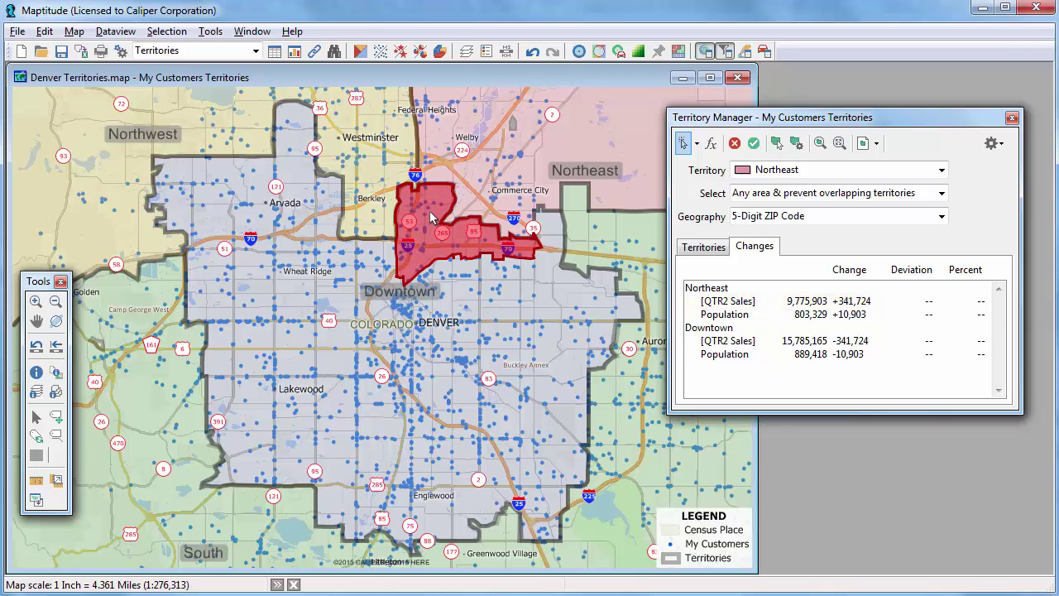
left_click(455, 269)
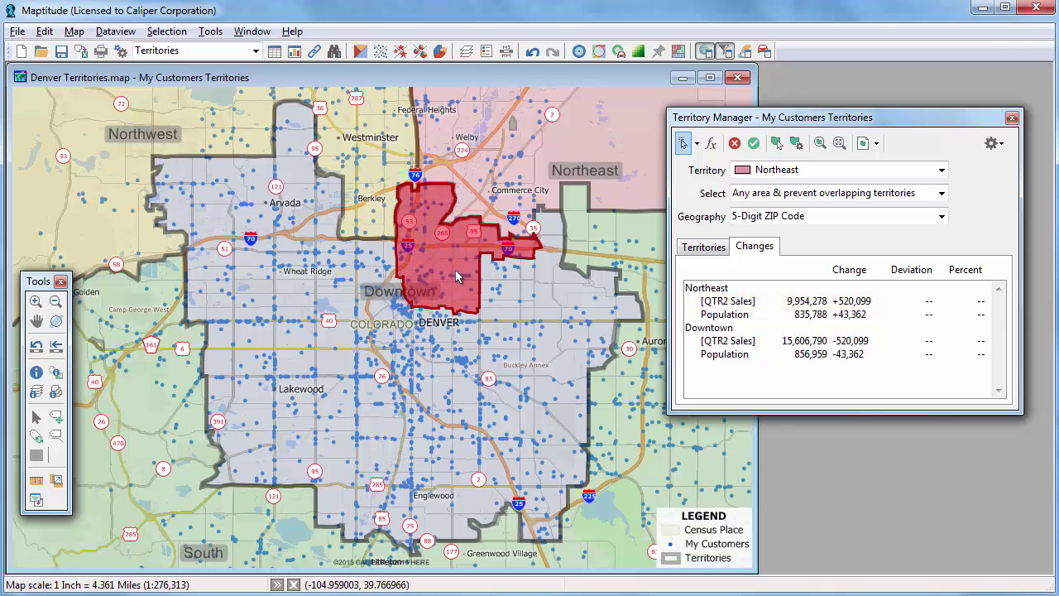
left_click(496, 281)
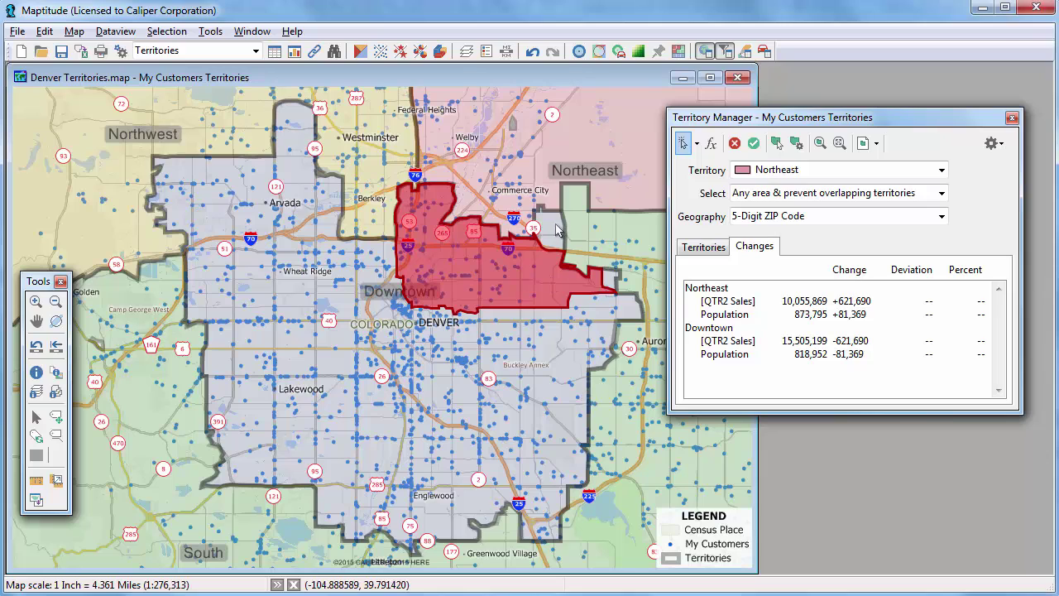
left_click(617, 255)
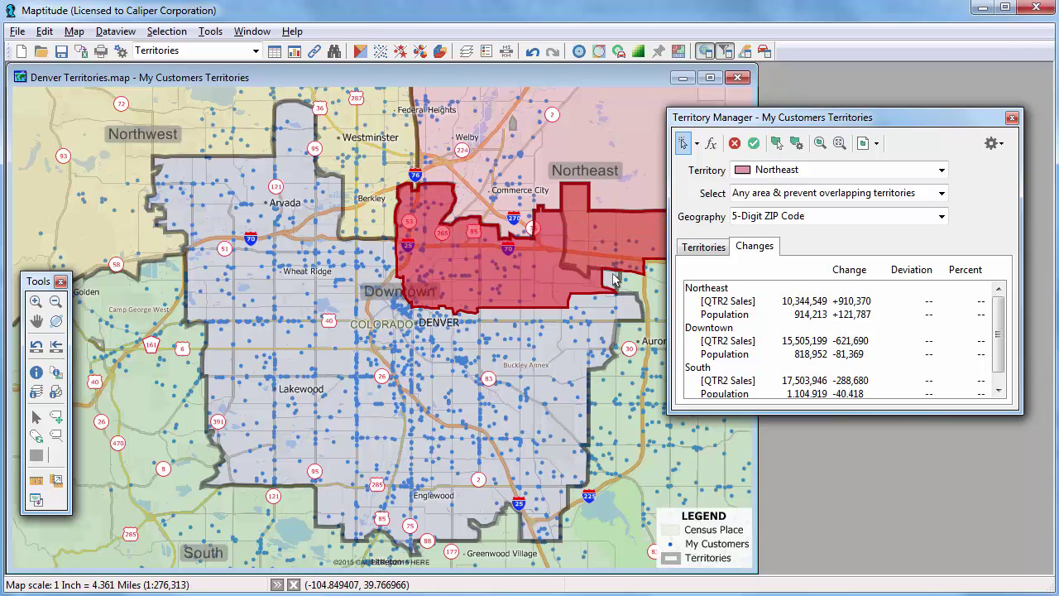
left_click(615, 283)
left_click(643, 288)
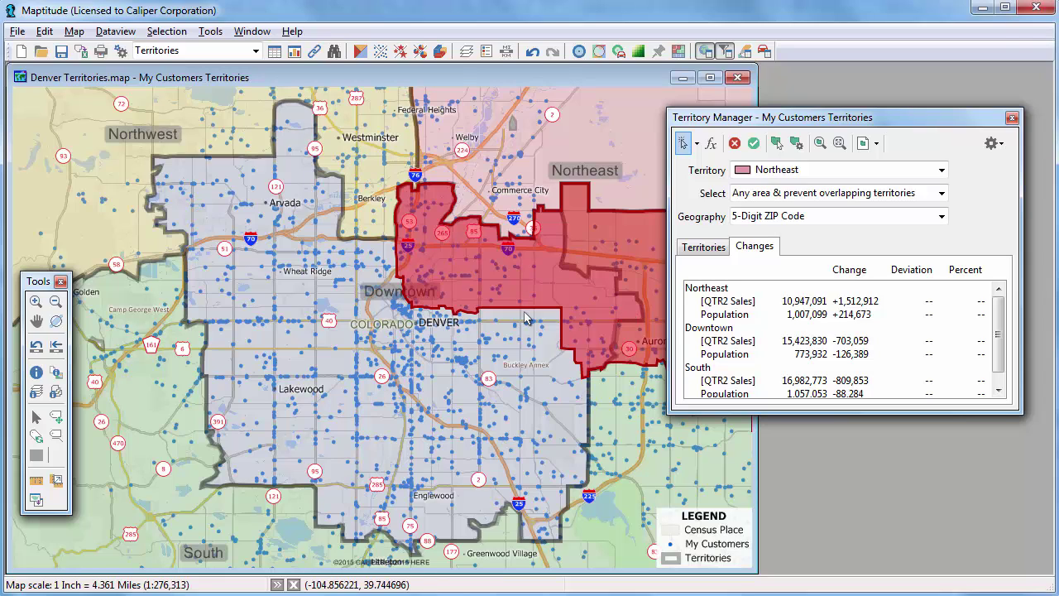
Step: Extend the Northeast selection with South's ZIP Code areas east of Aurora along I-70, and save the territory changes
left_click(56, 301)
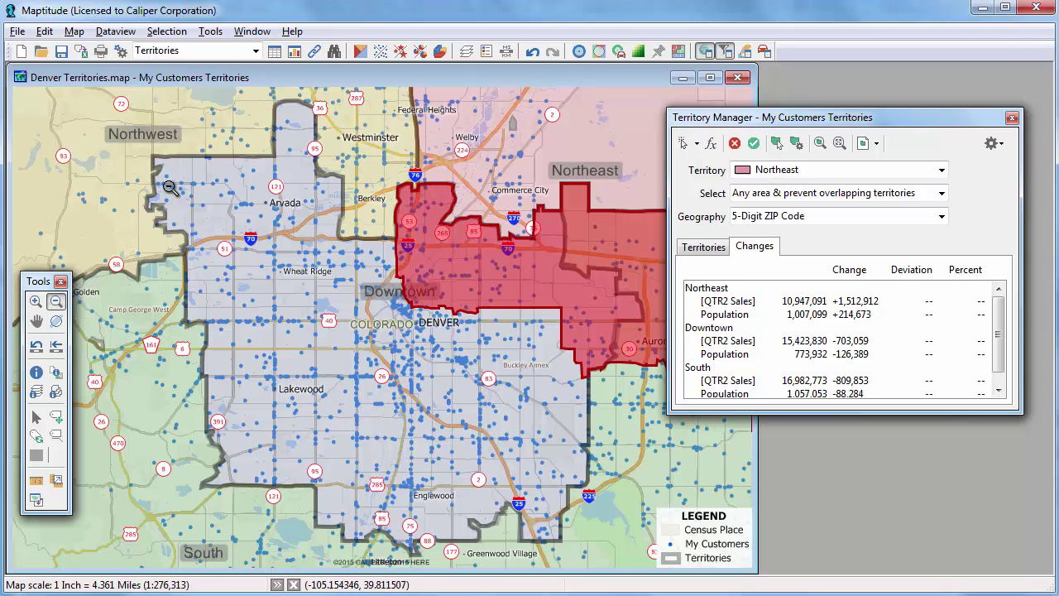
left_click(267, 237)
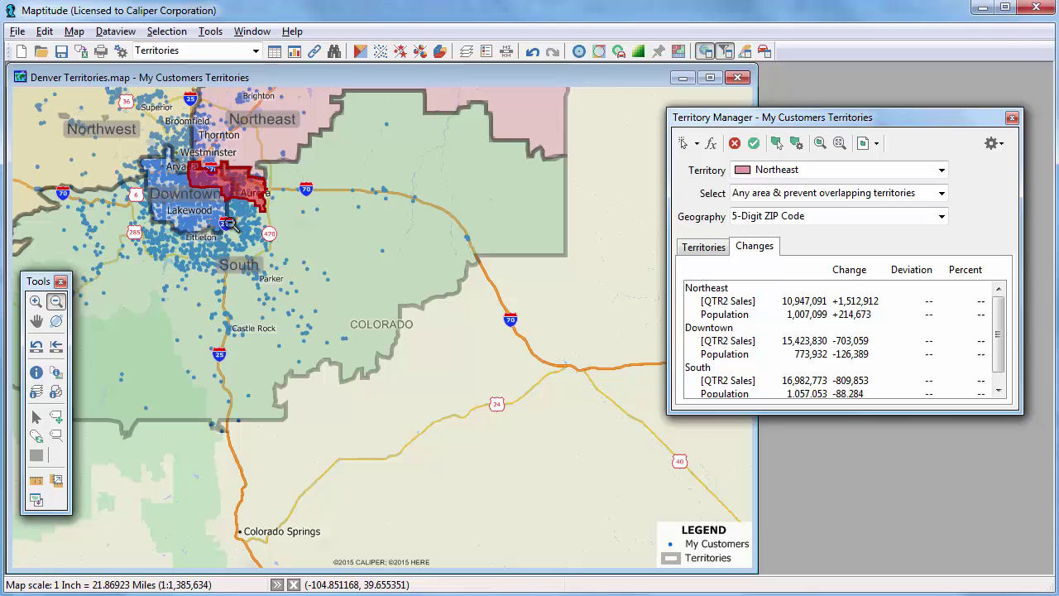
left_click(682, 142)
mouse_move(281, 183)
left_mouse_down()
mouse_move(308, 186)
mouse_move(296, 196)
mouse_move(359, 159)
mouse_move(398, 154)
mouse_move(508, 199)
mouse_move(408, 239)
mouse_move(249, 228)
left_mouse_up()
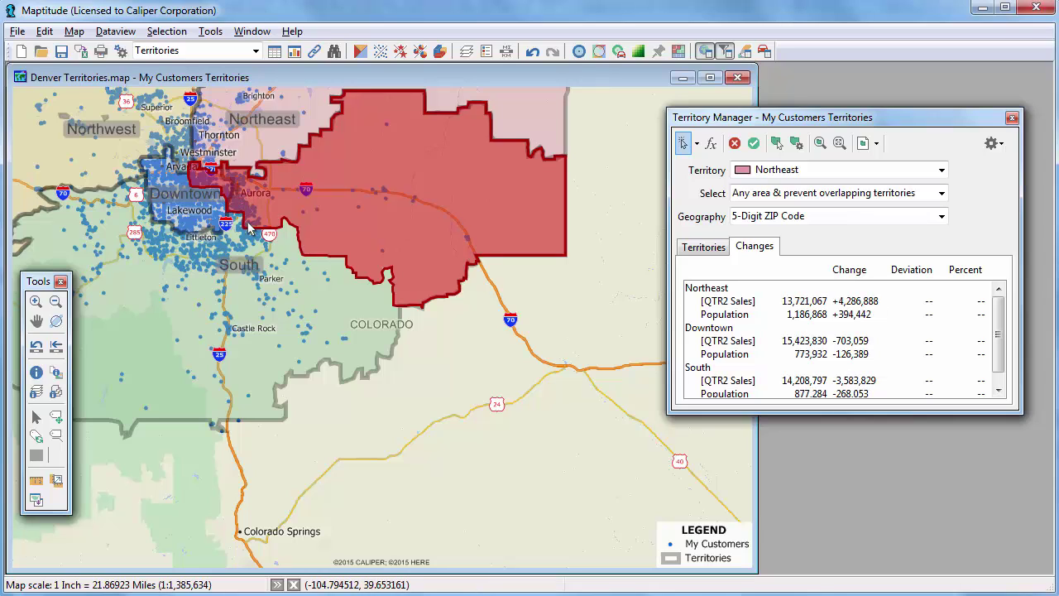
left_click(751, 147)
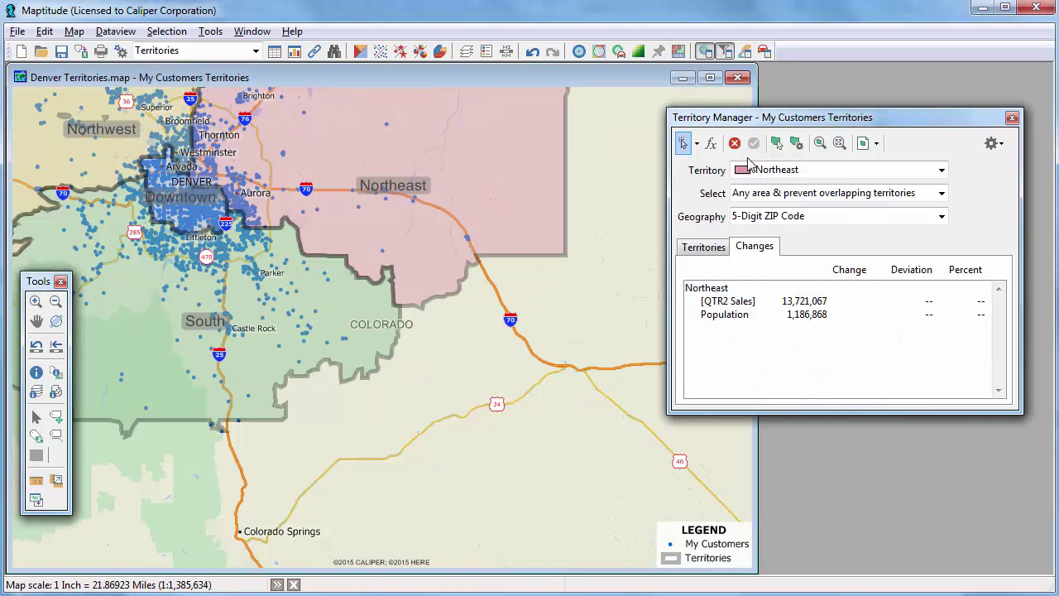
left_click(703, 246)
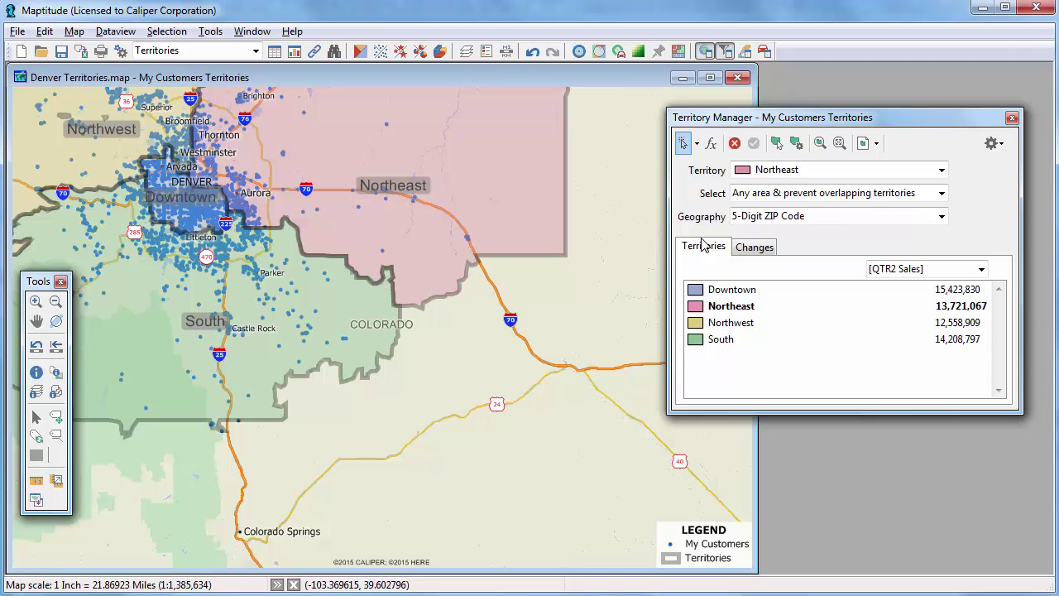
Step: Make Northwest active by picking it on the map, transfer Downtown's northwestern ZIP Code areas around Arvada to it, and save the changes
left_click(777, 143)
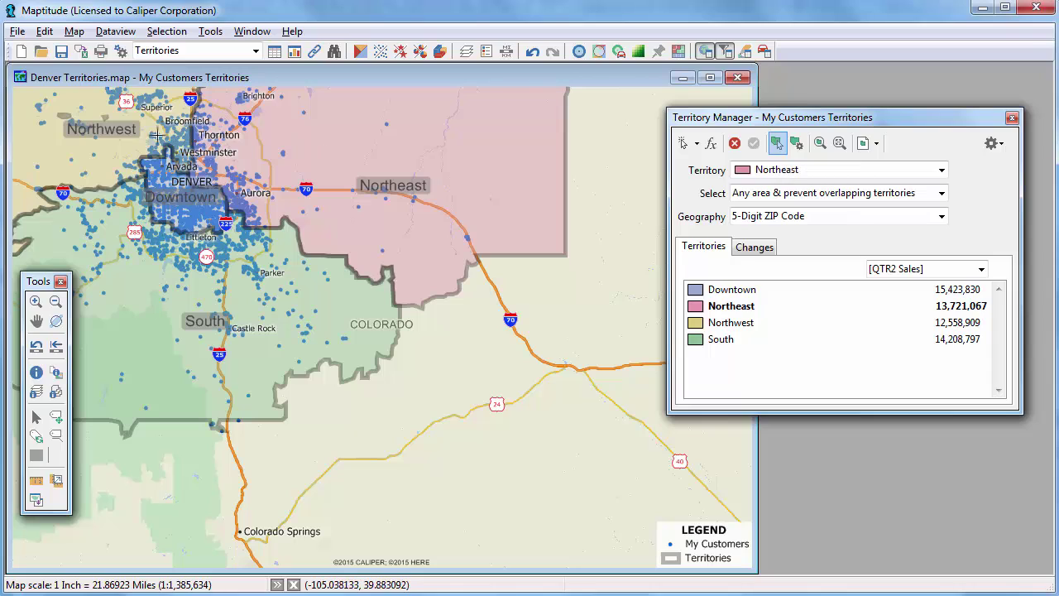
left_click(119, 140)
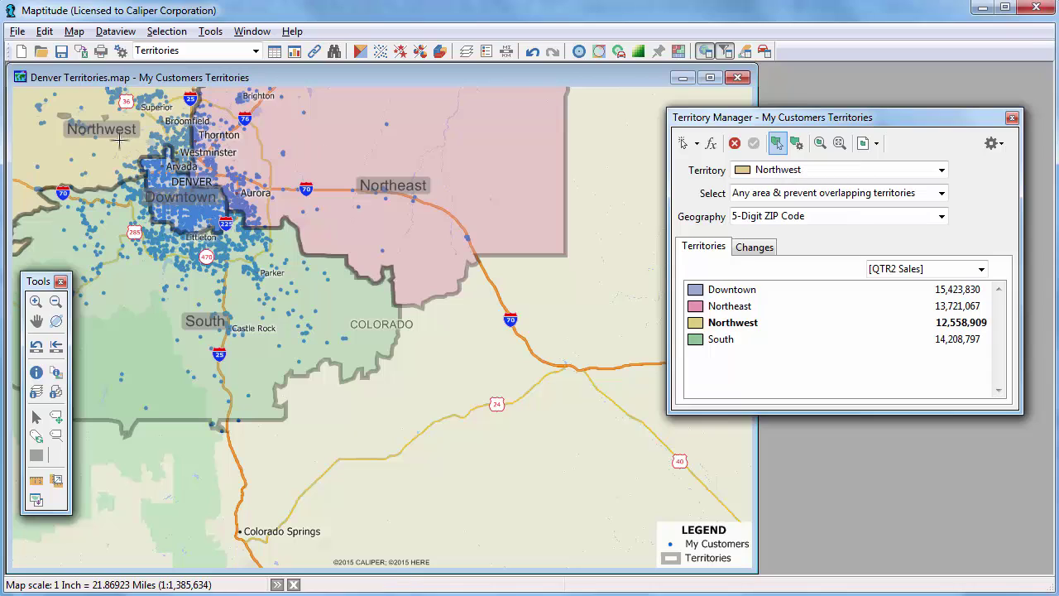
left_click(34, 302)
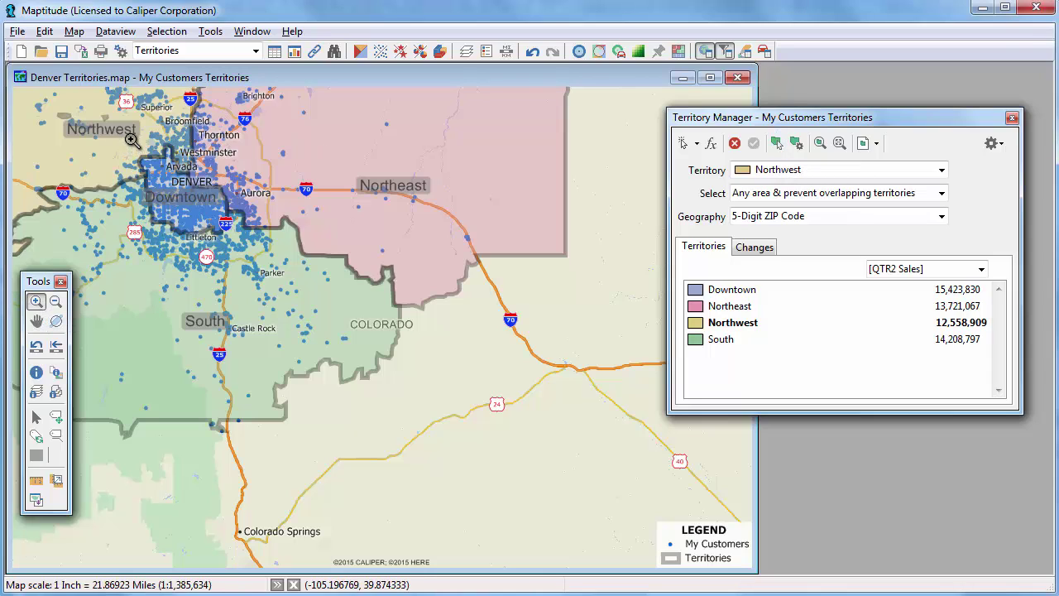
left_click_drag(130, 142, 212, 184)
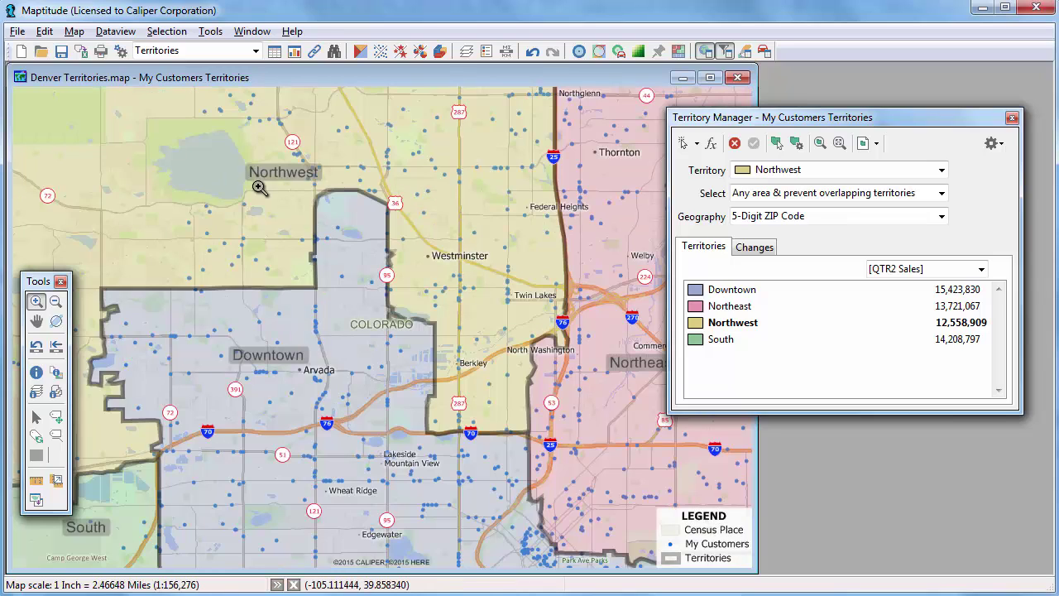
left_click(750, 246)
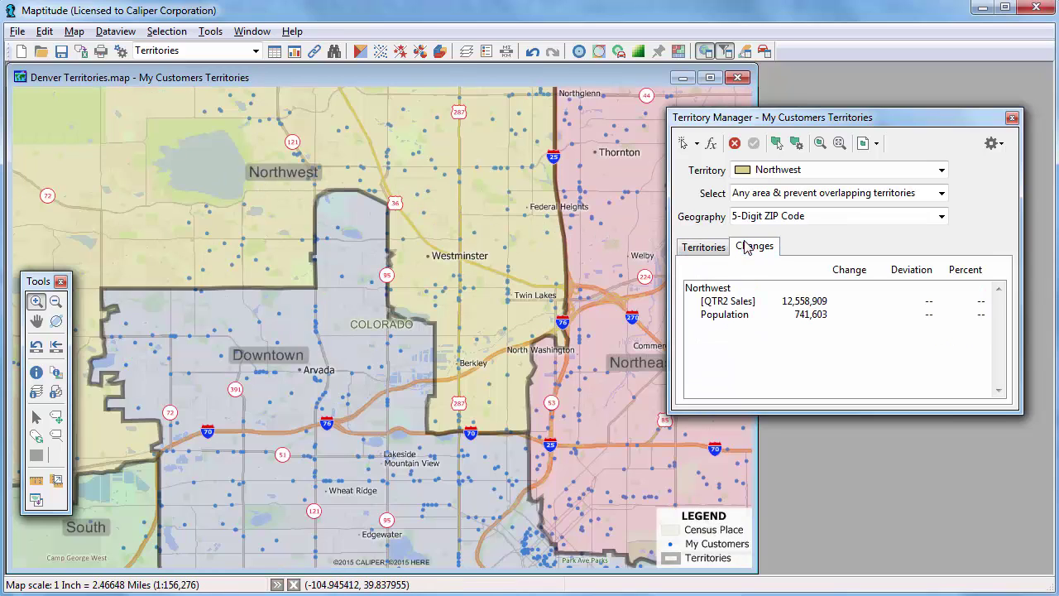
left_click(683, 146)
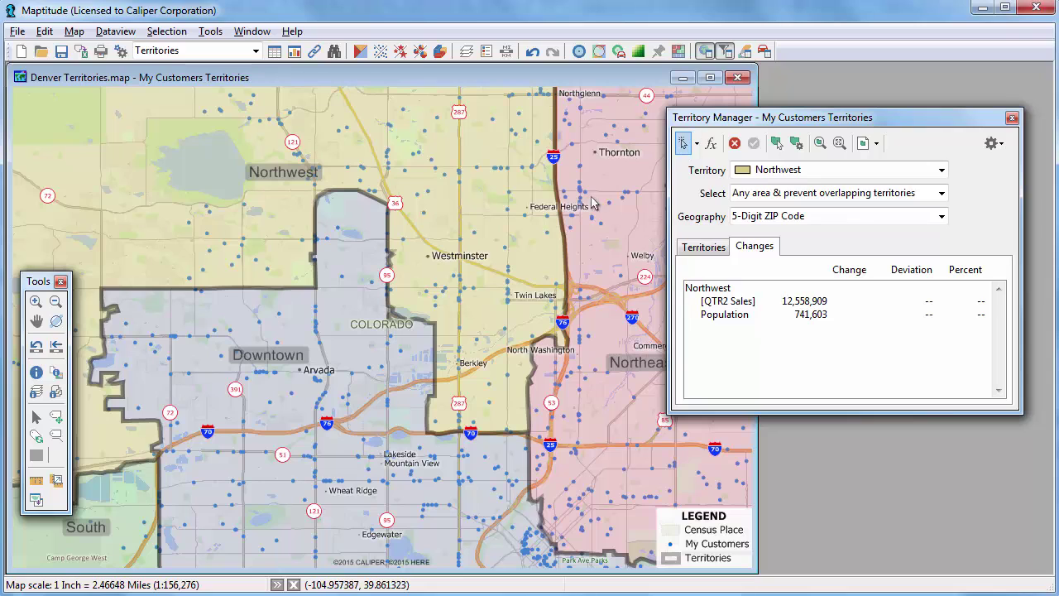
left_click(364, 282)
left_click(286, 329)
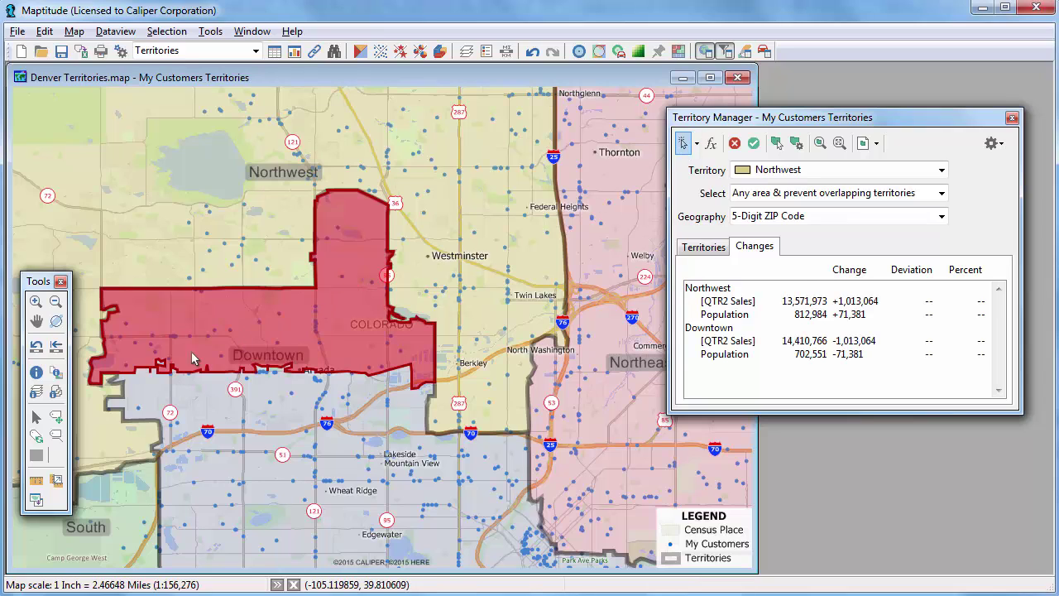
left_click(161, 397)
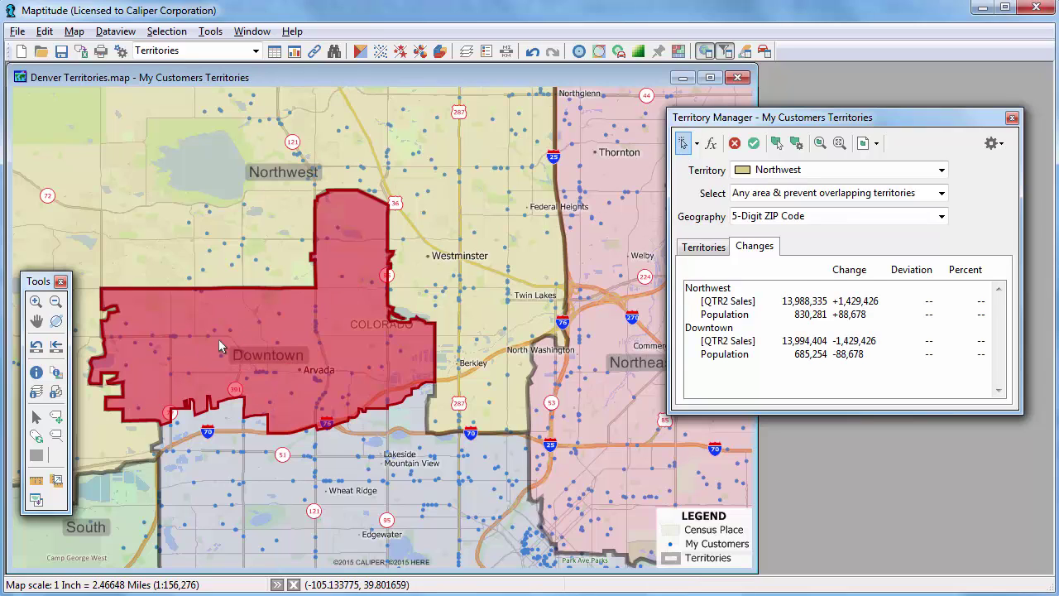
left_click(753, 143)
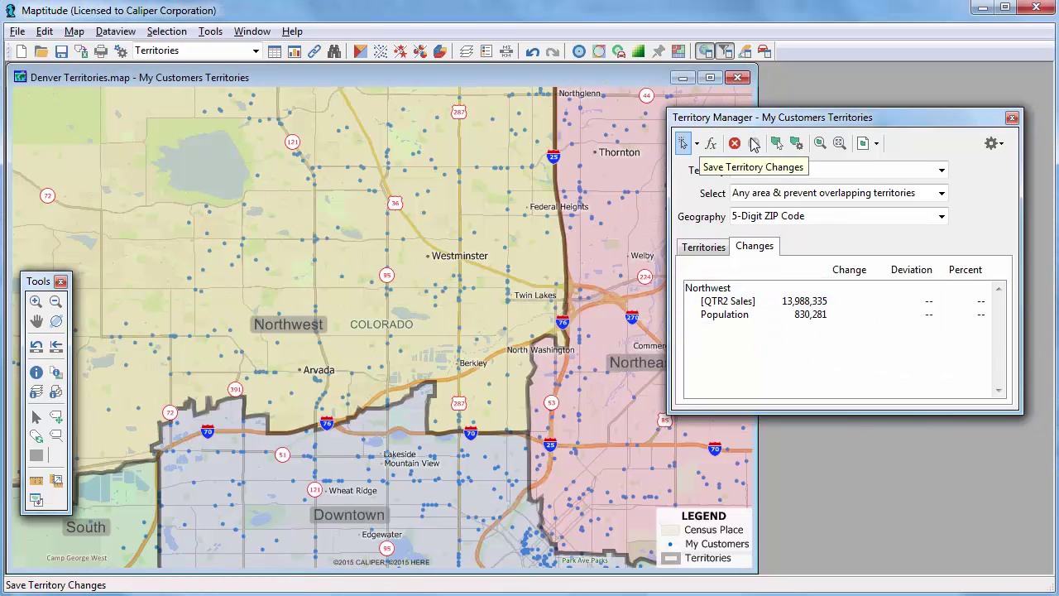
left_click(702, 250)
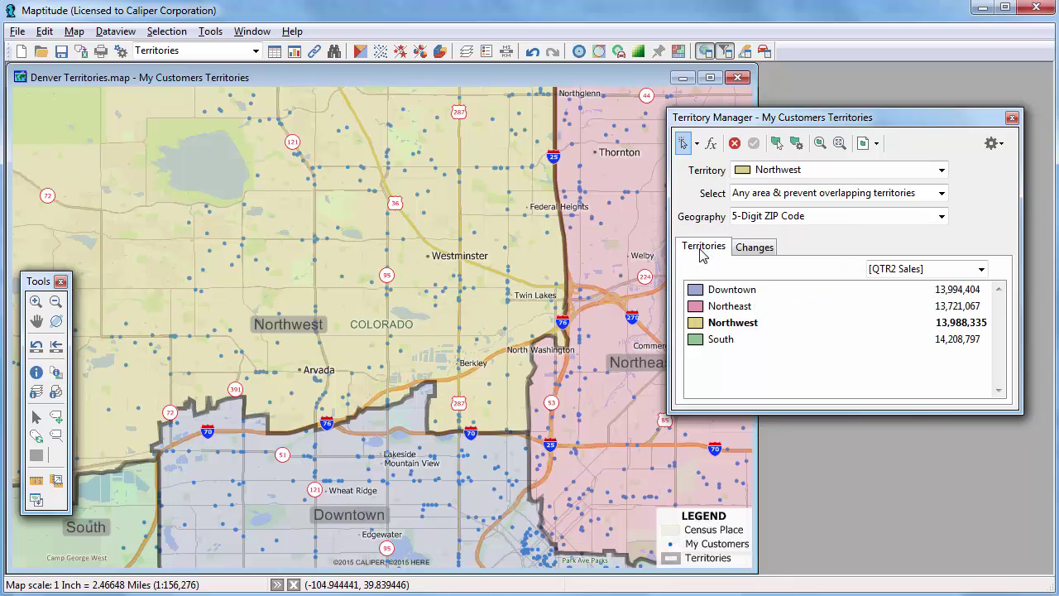
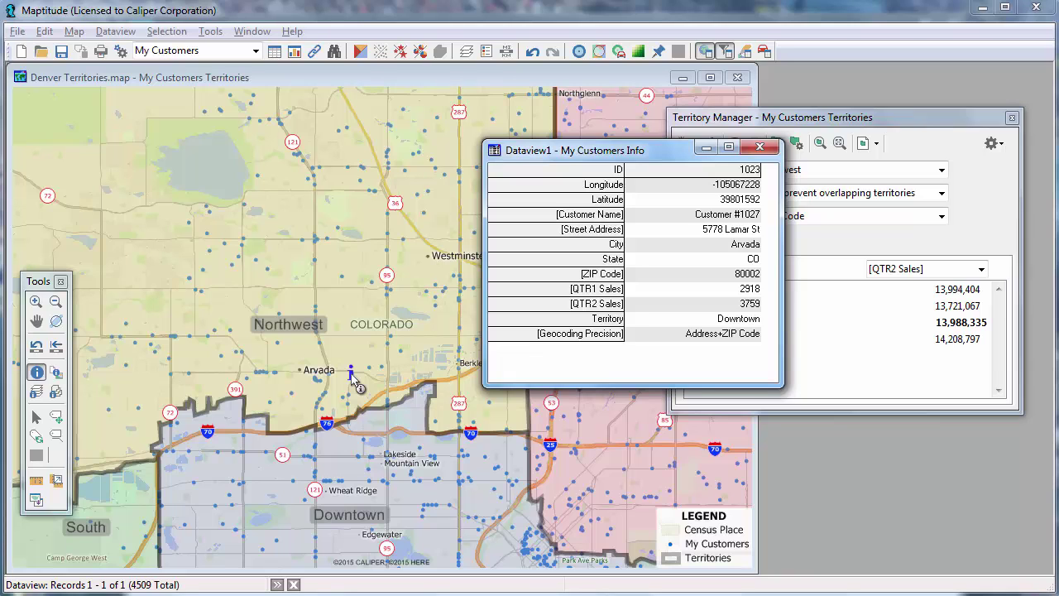
Step: Close the customer's info window and open the My Customers data table at its Territory column
left_click(759, 148)
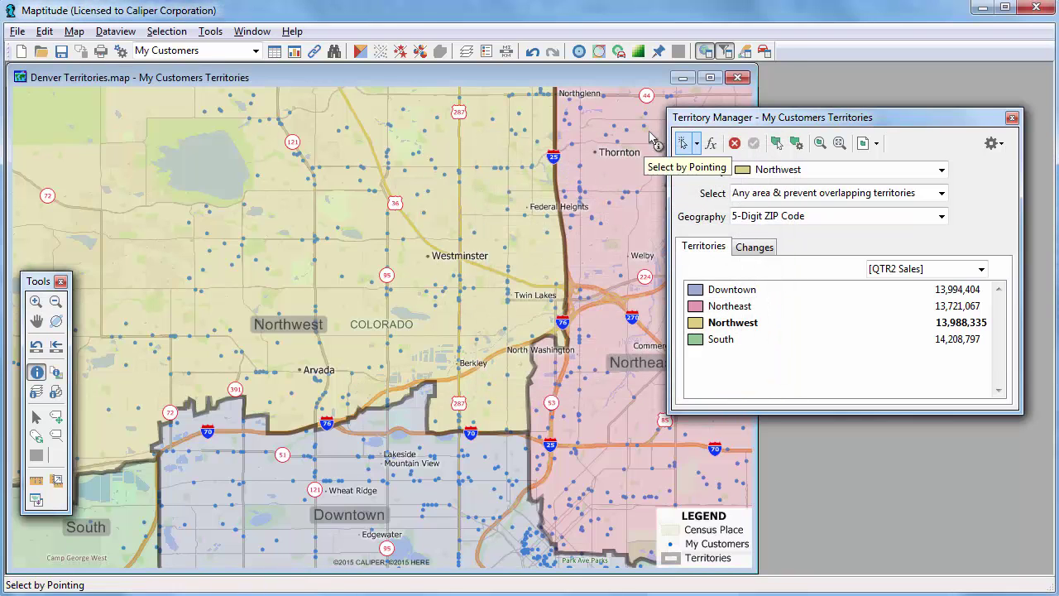
left_click(274, 52)
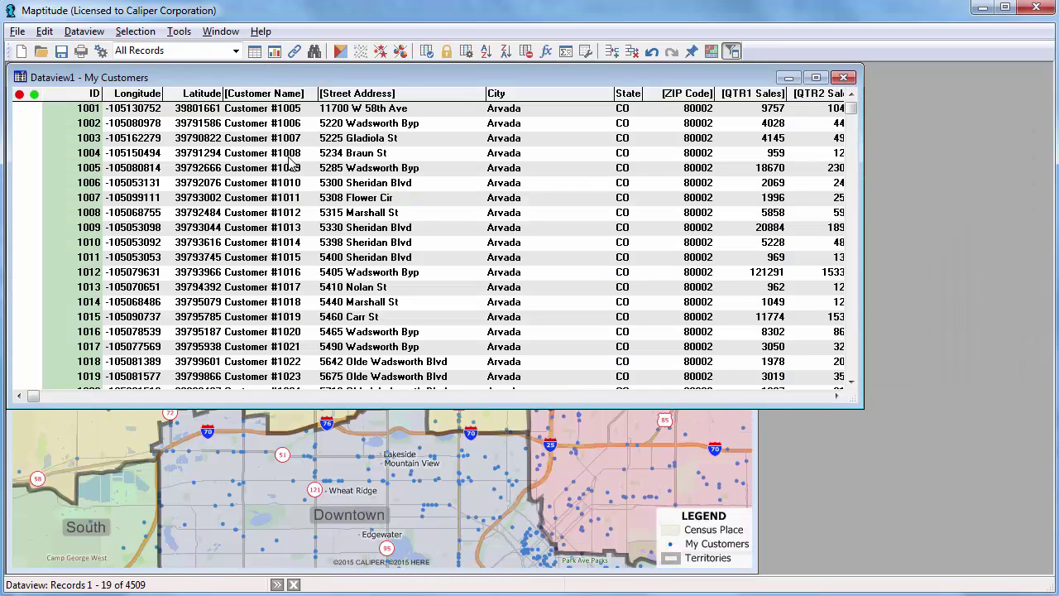
left_click(778, 395)
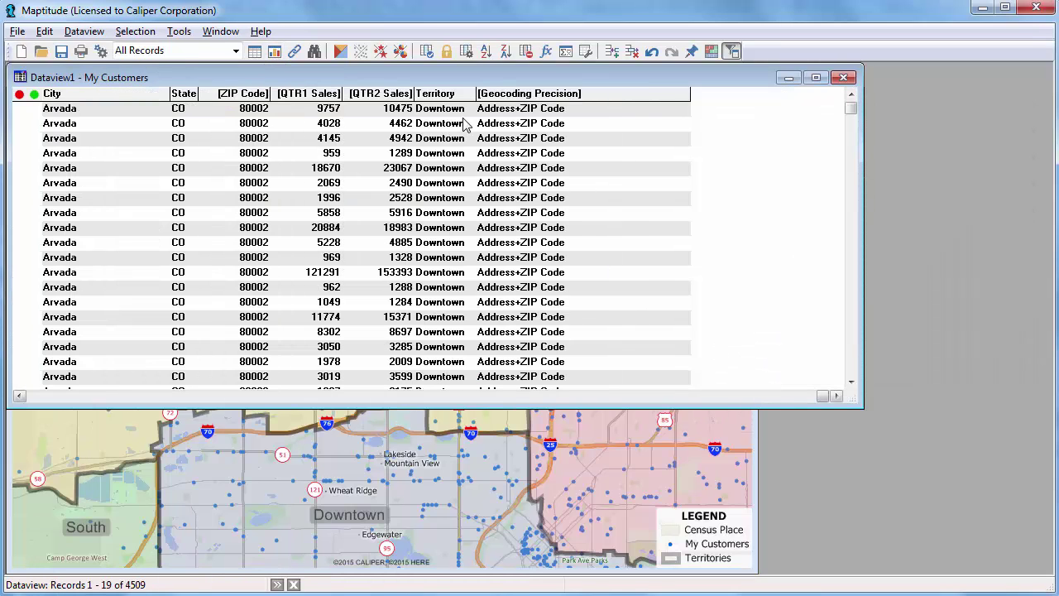
Step: Fill the whole Territory column by tagging customers from all features of the Territories layer with the Territory field
left_click(447, 95)
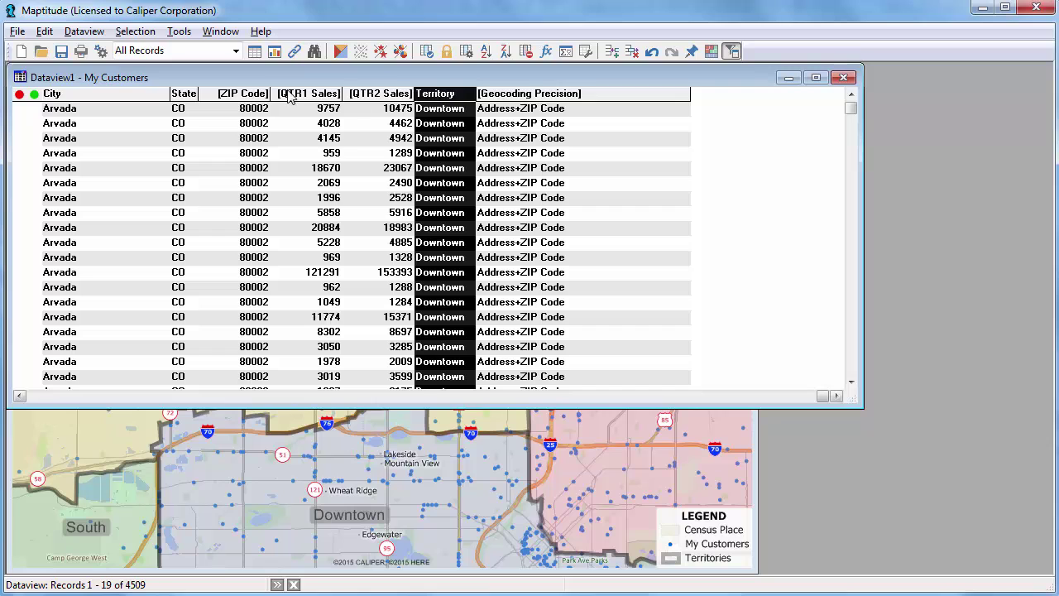
left_click(41, 33)
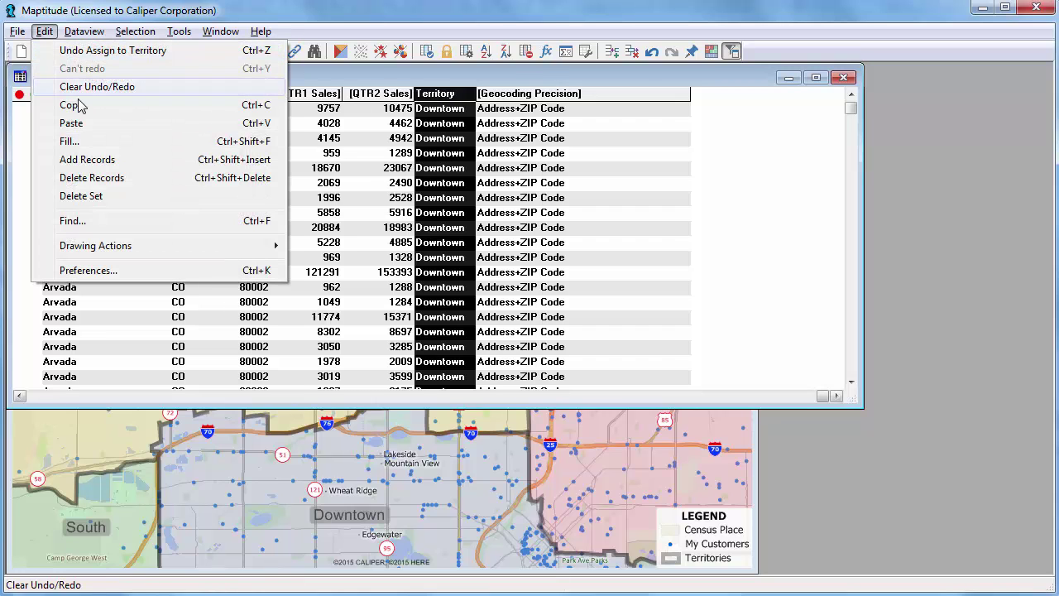
left_click(86, 141)
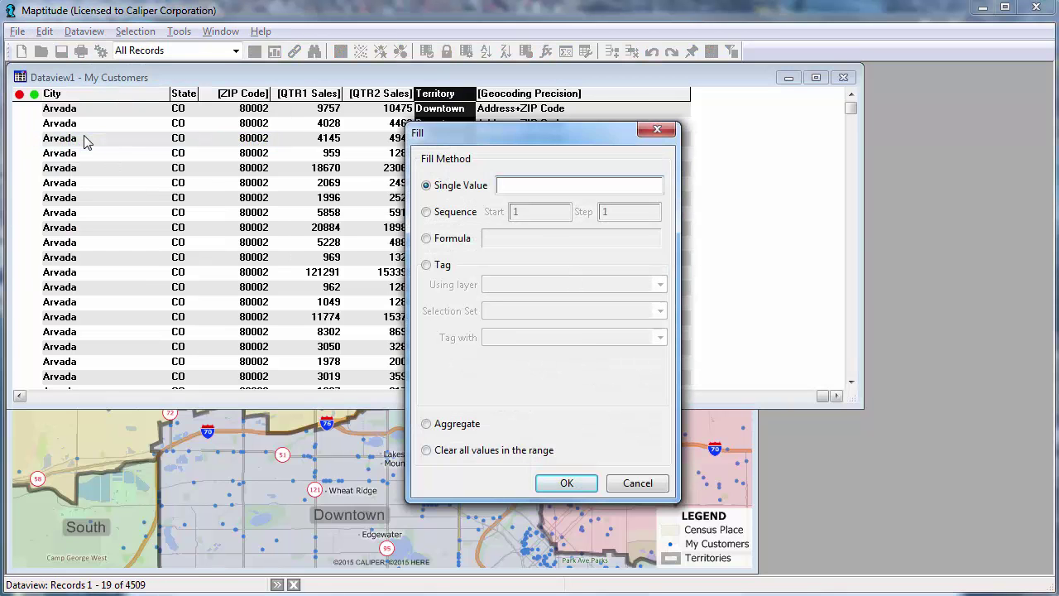
left_click(426, 266)
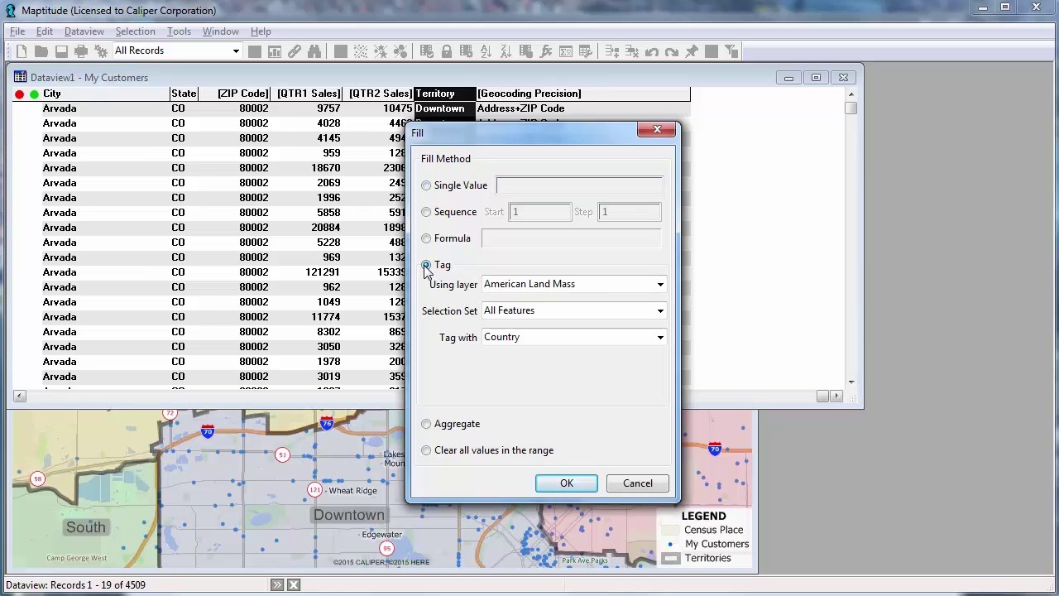
left_click(521, 285)
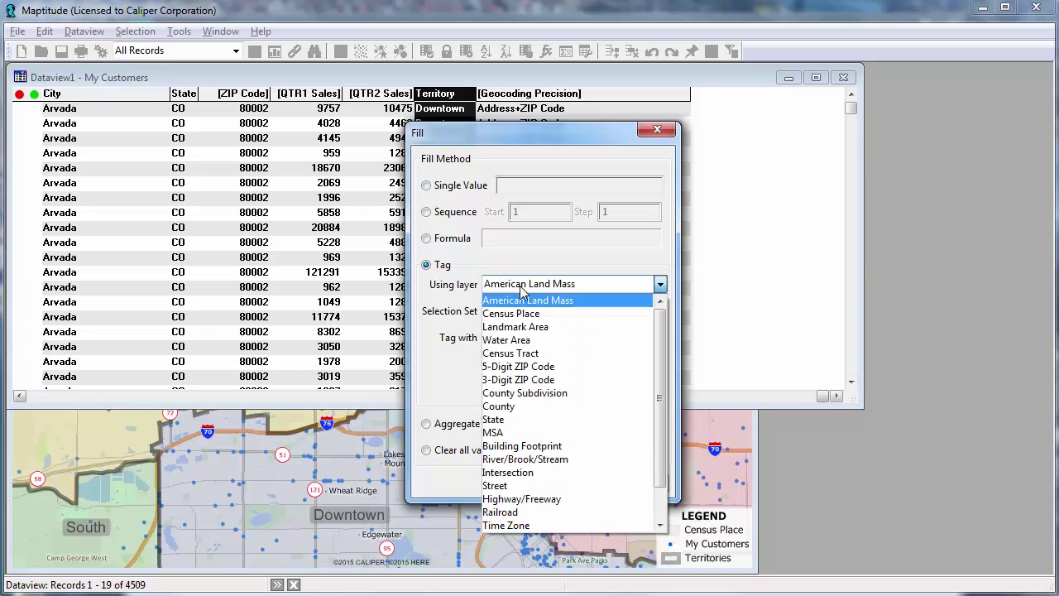
scroll(579, 417, "down", 1)
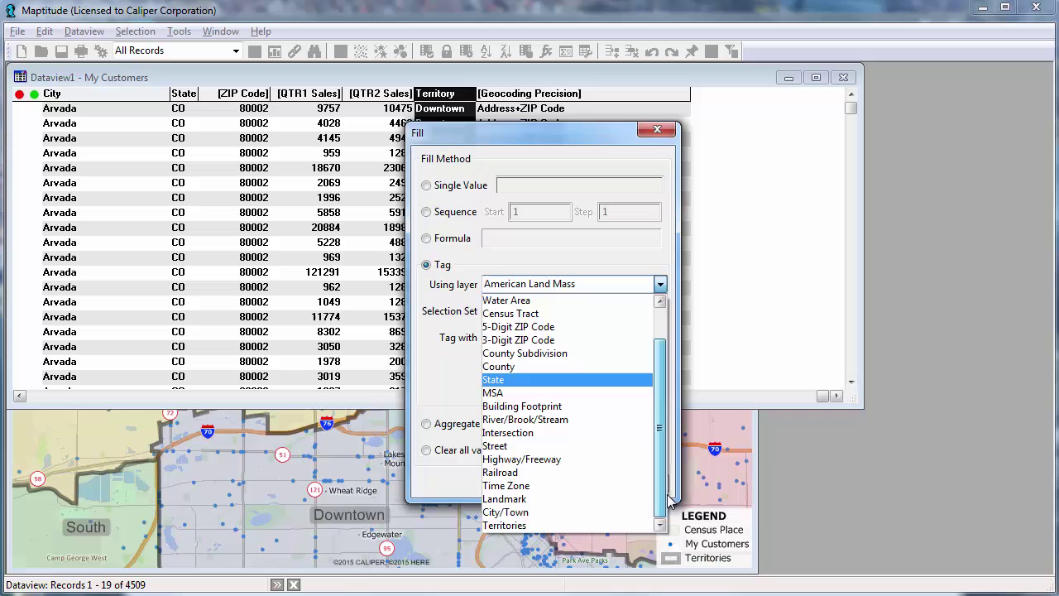
left_click(606, 526)
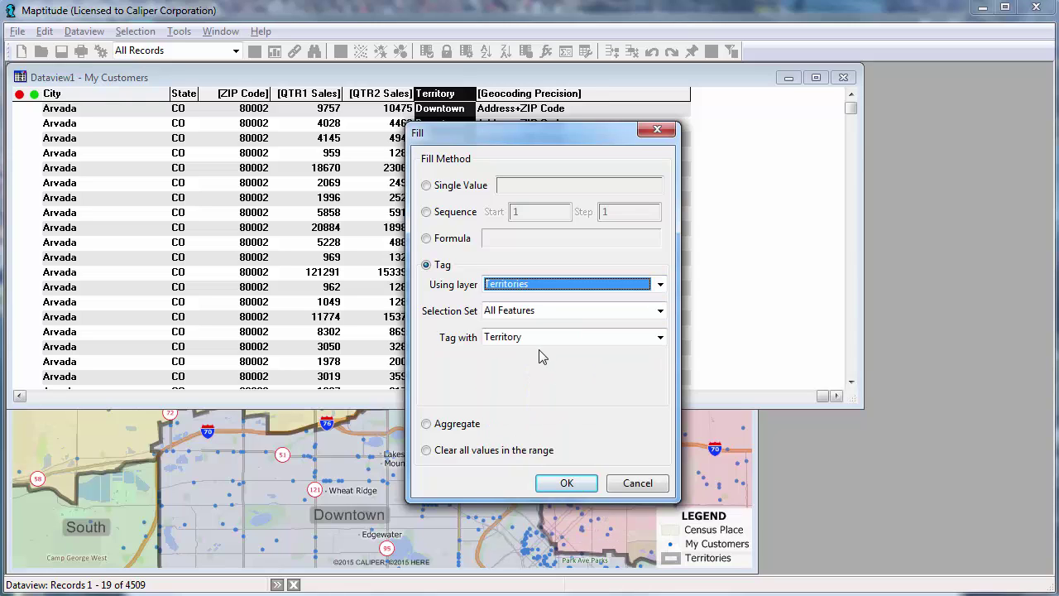
left_click(567, 484)
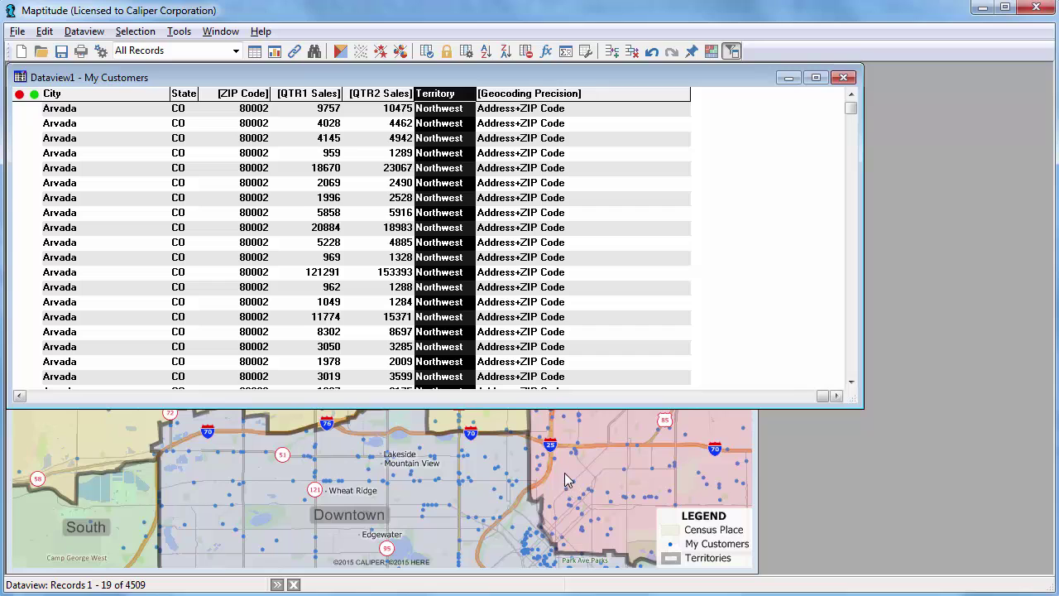
Step: Close the customer table and check the territory assignment of the customer just east of Arvada on the map
left_click(845, 77)
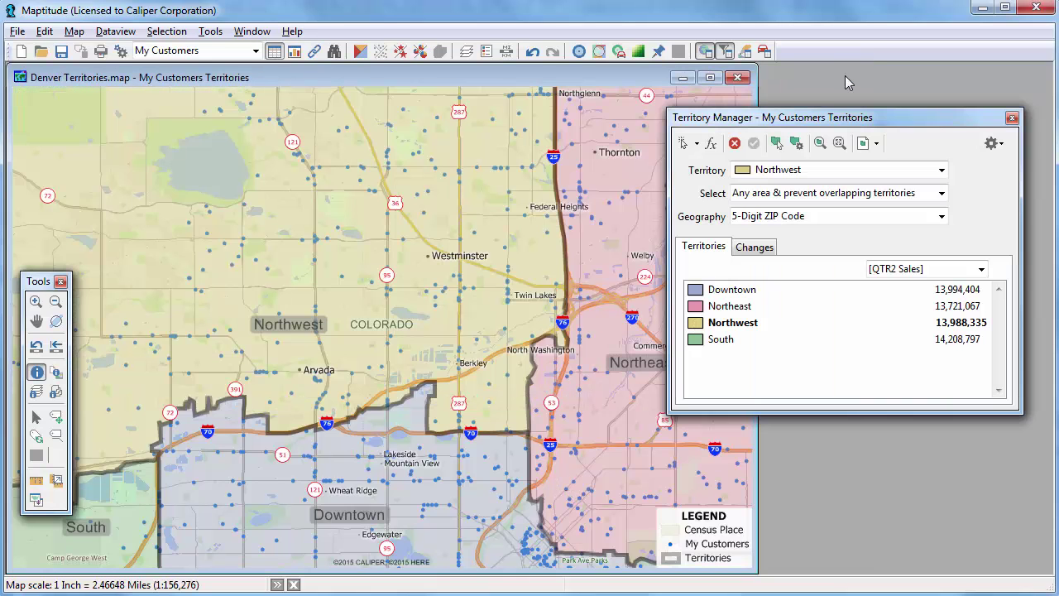
left_click(351, 374)
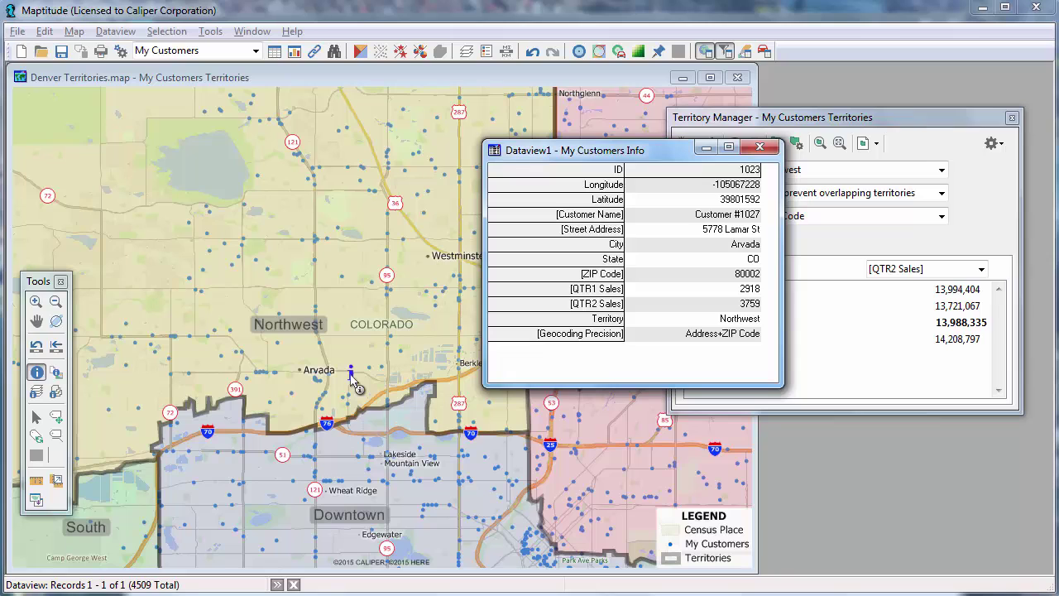
left_click(759, 147)
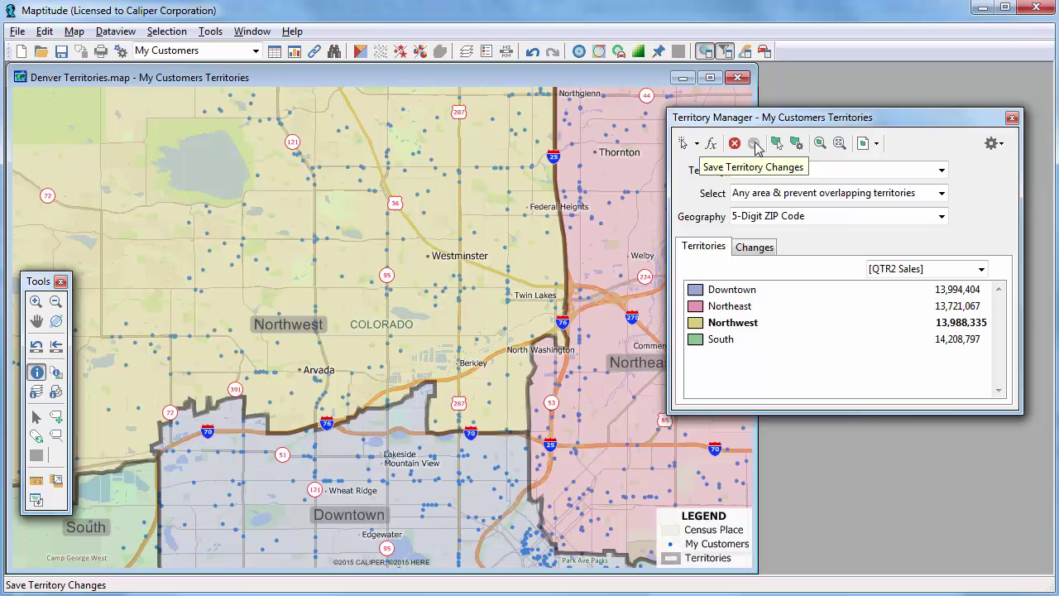
Step: Export the Downtown, Northeast, Northwest and South territories to an Excel worksheet file named My Revised Customers
left_click(757, 148)
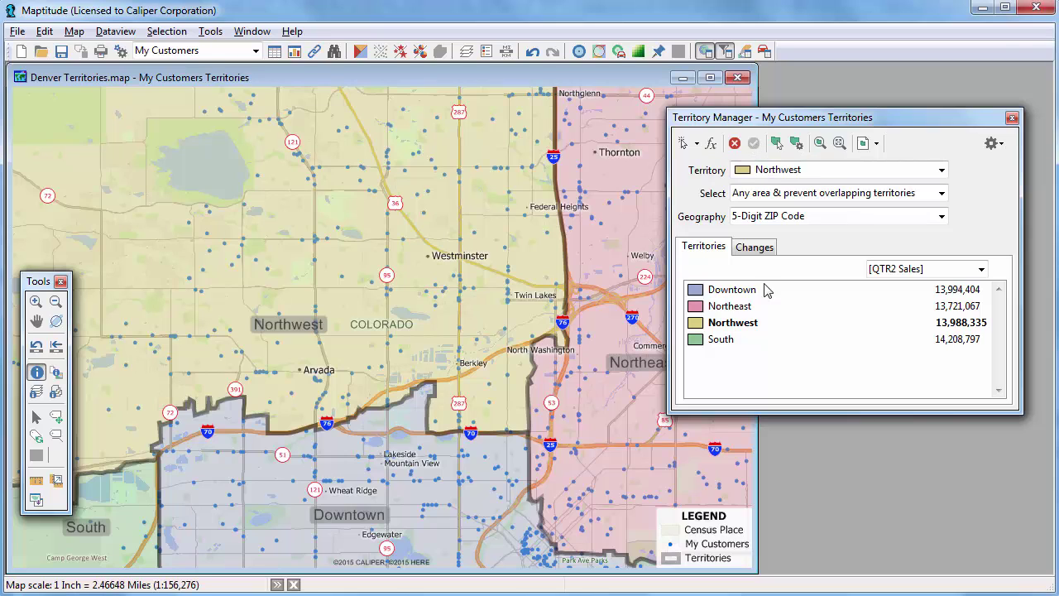
left_click_drag(747, 296, 751, 345)
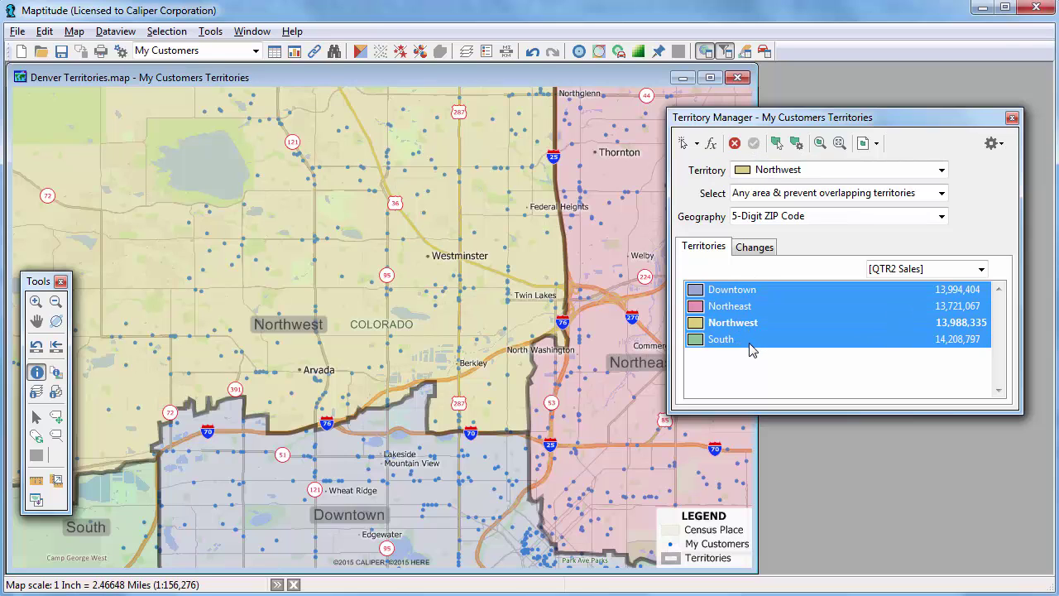
right_click(751, 350)
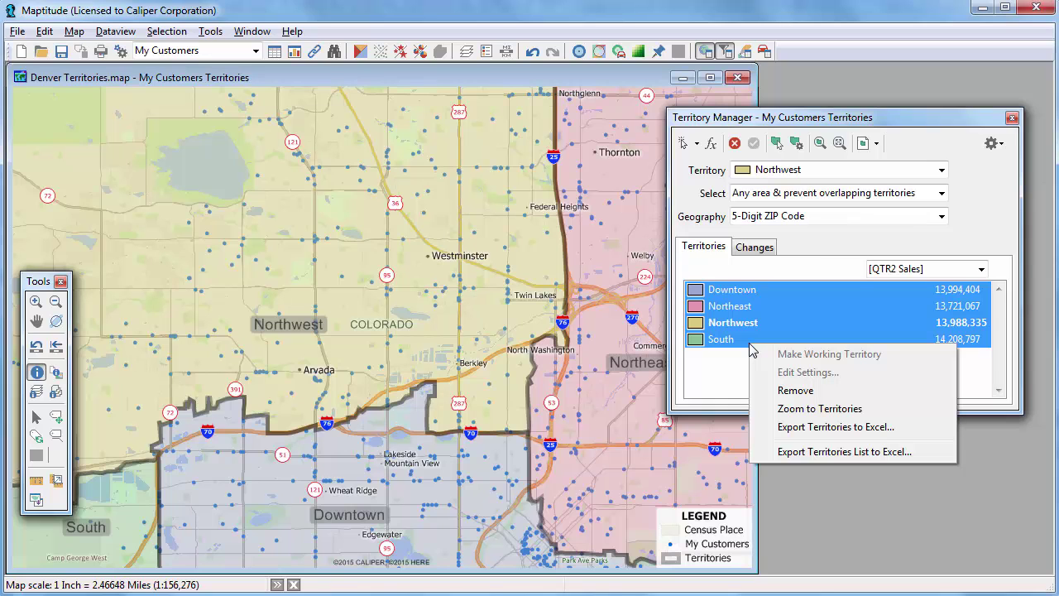
left_click(811, 427)
type("My R")
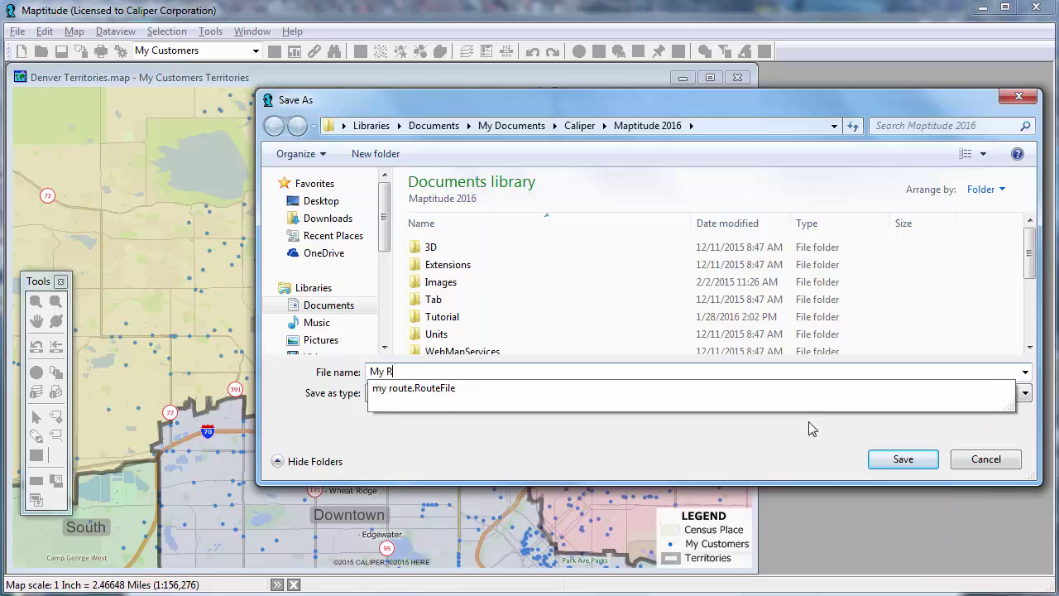
type("evised Customers")
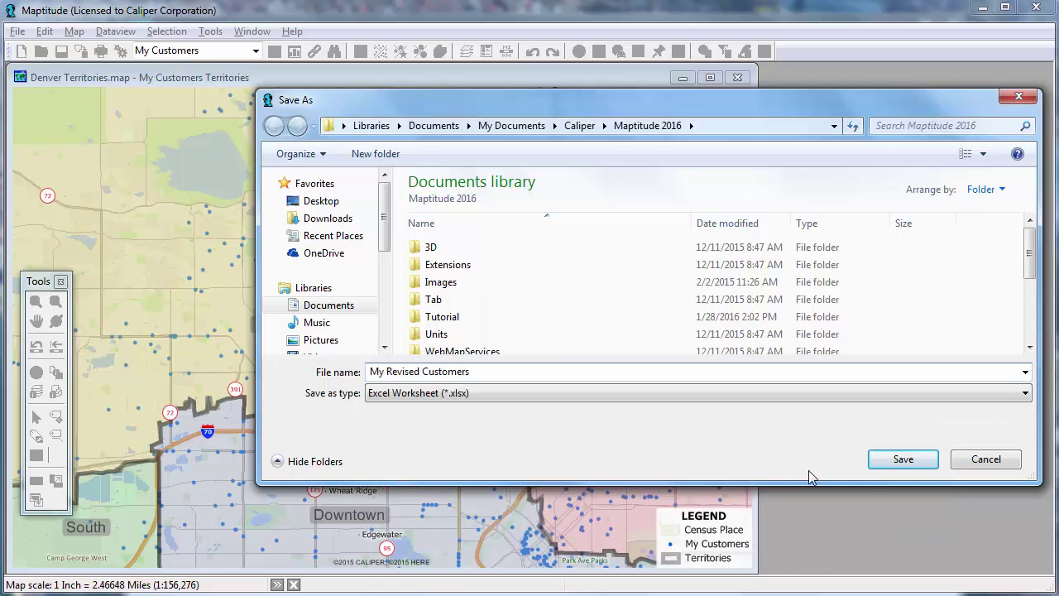
left_click(899, 463)
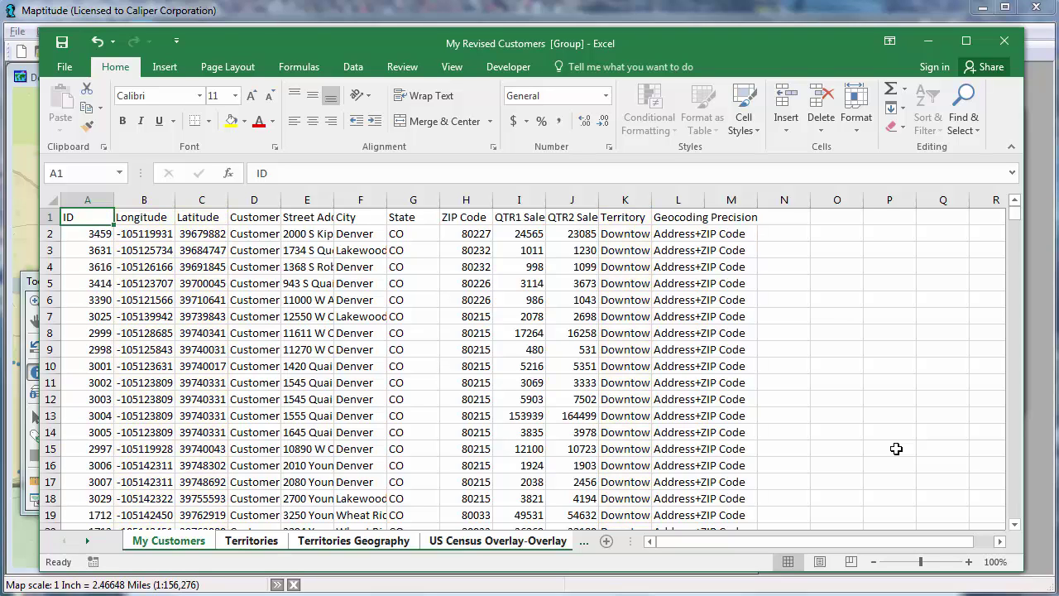
Step: Review the Territories, Territories Geography and US Census Overlay-Overlay sheets of the exported workbook in Excel
left_click(269, 540)
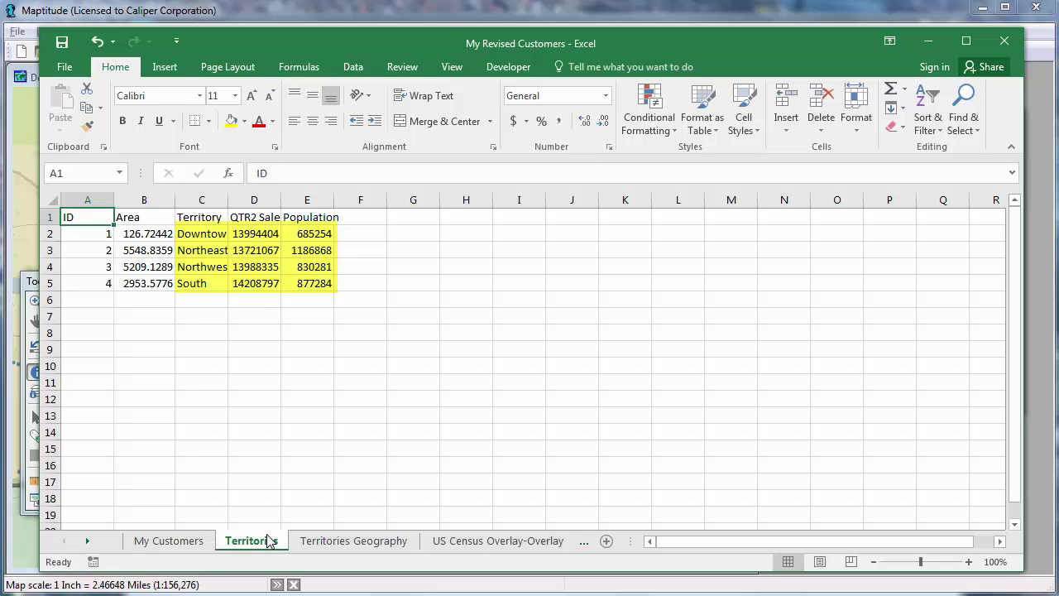
left_click(353, 541)
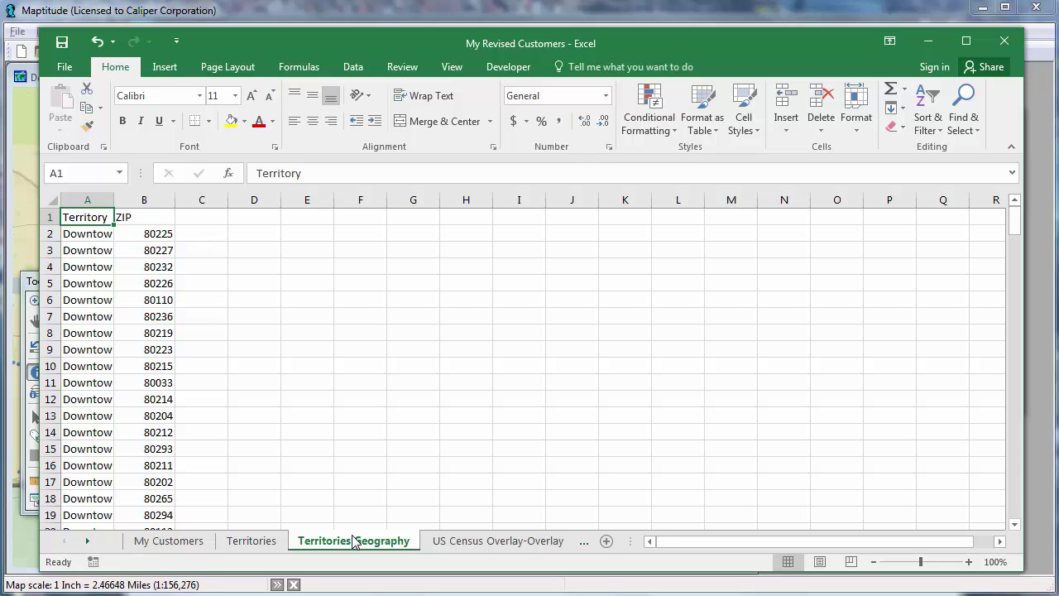
left_click(505, 538)
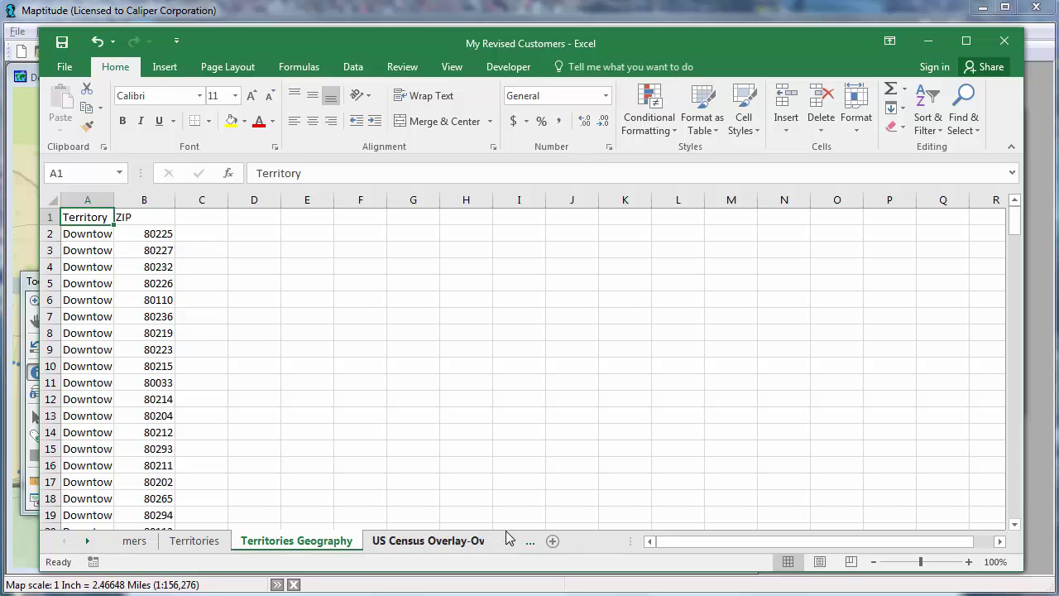